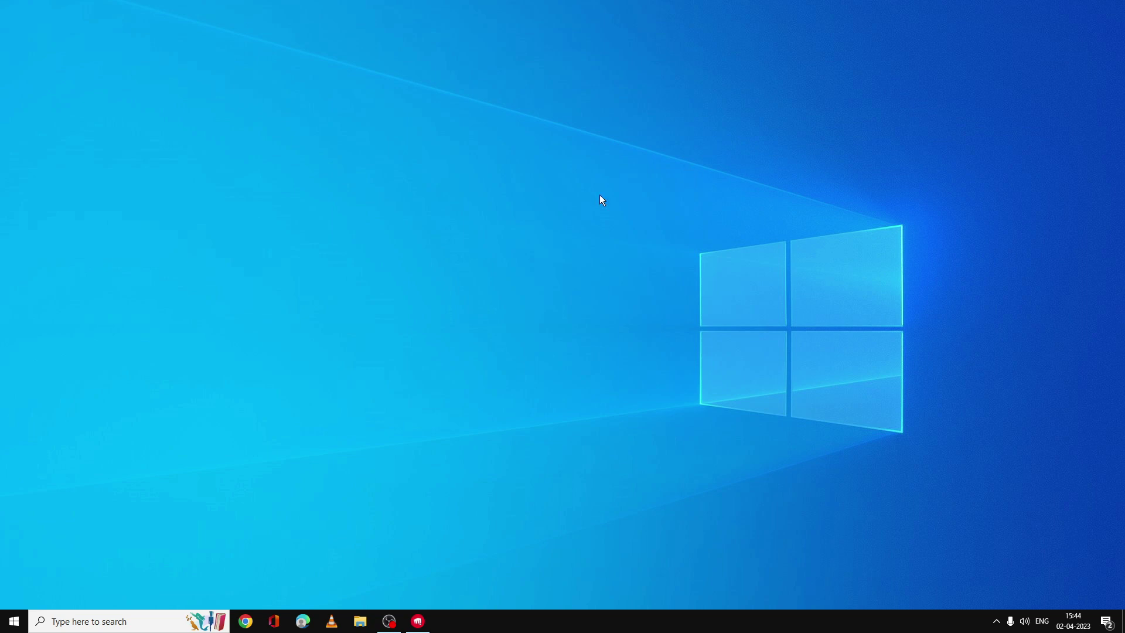
# Launch Task Manager from the Start menu and browse its Details process list
pyautogui.rightClick(14, 620)
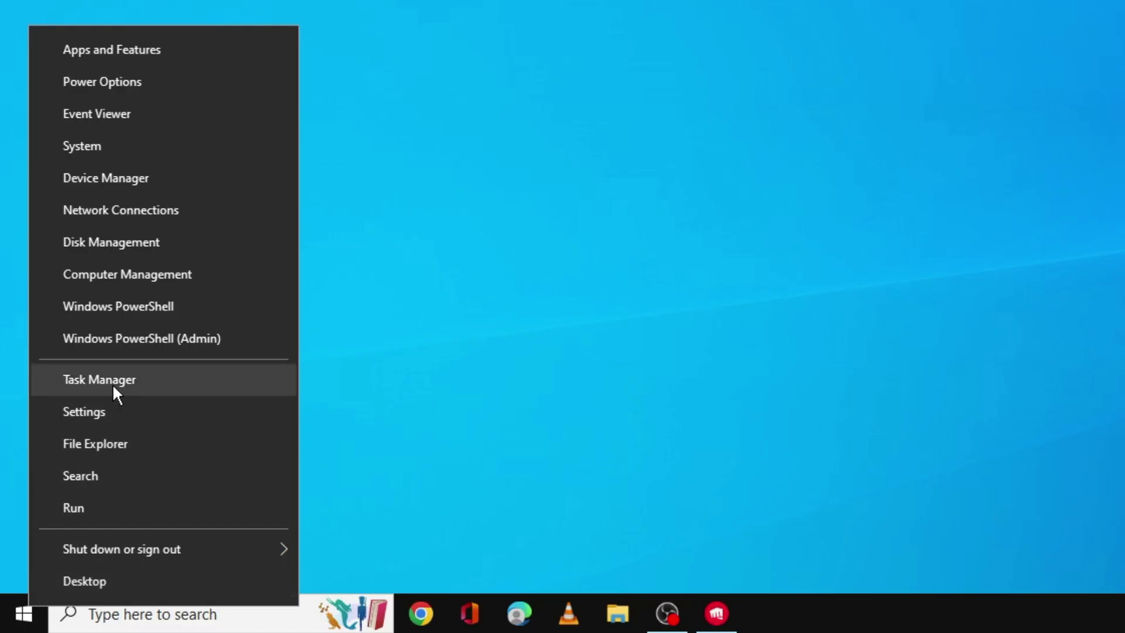
pyautogui.click(111, 381)
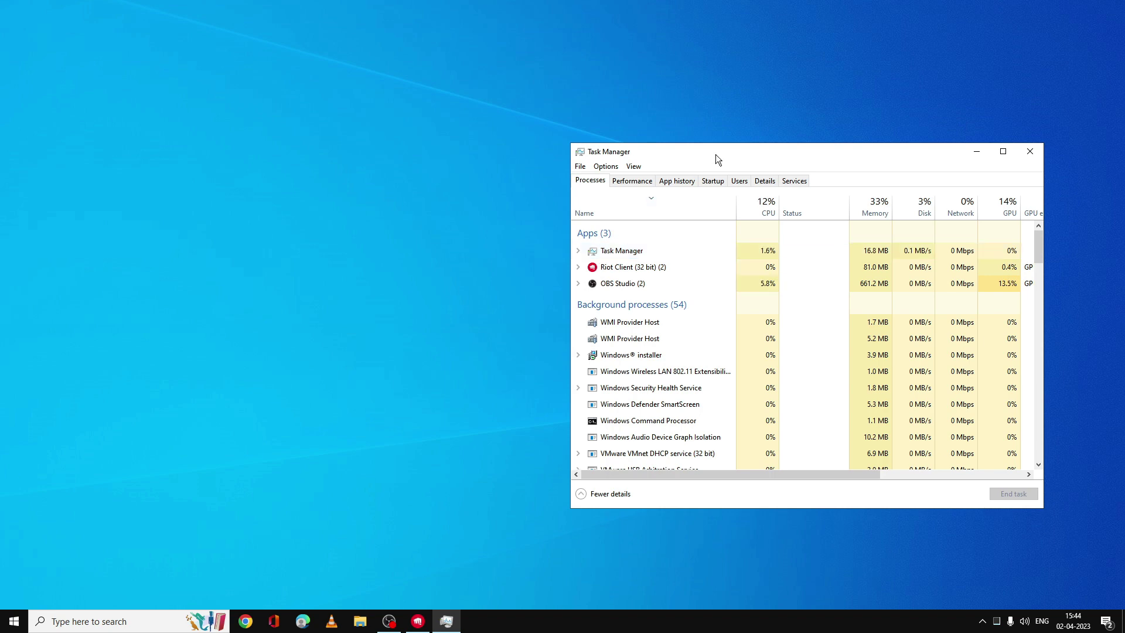
pyautogui.moveTo(716, 153); pyautogui.dragTo(677, 156)
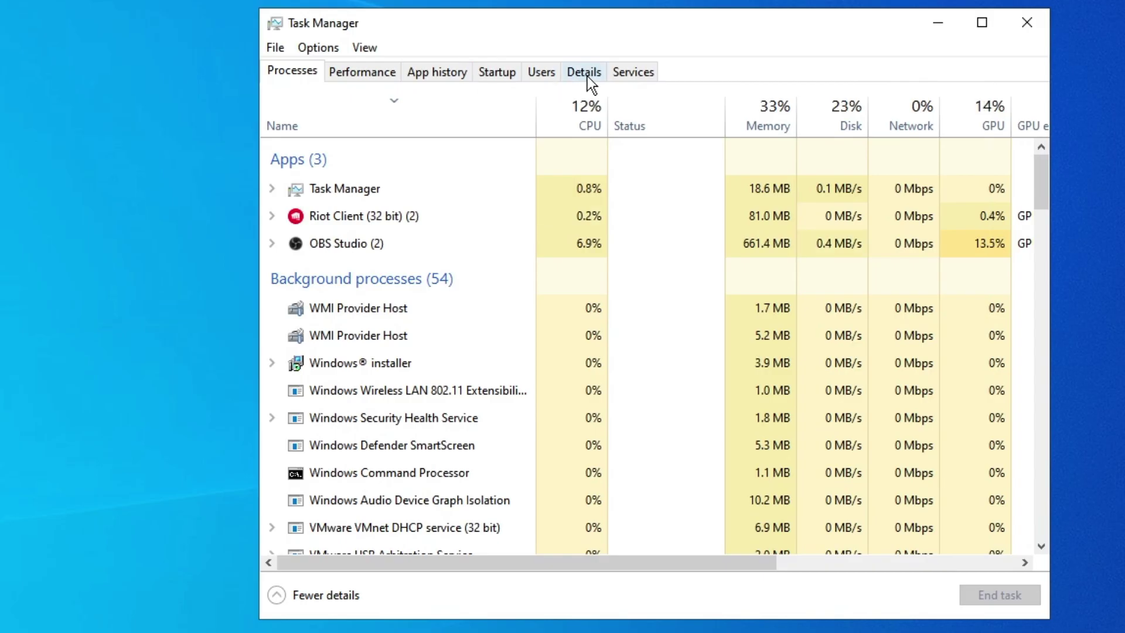
pyautogui.click(584, 72)
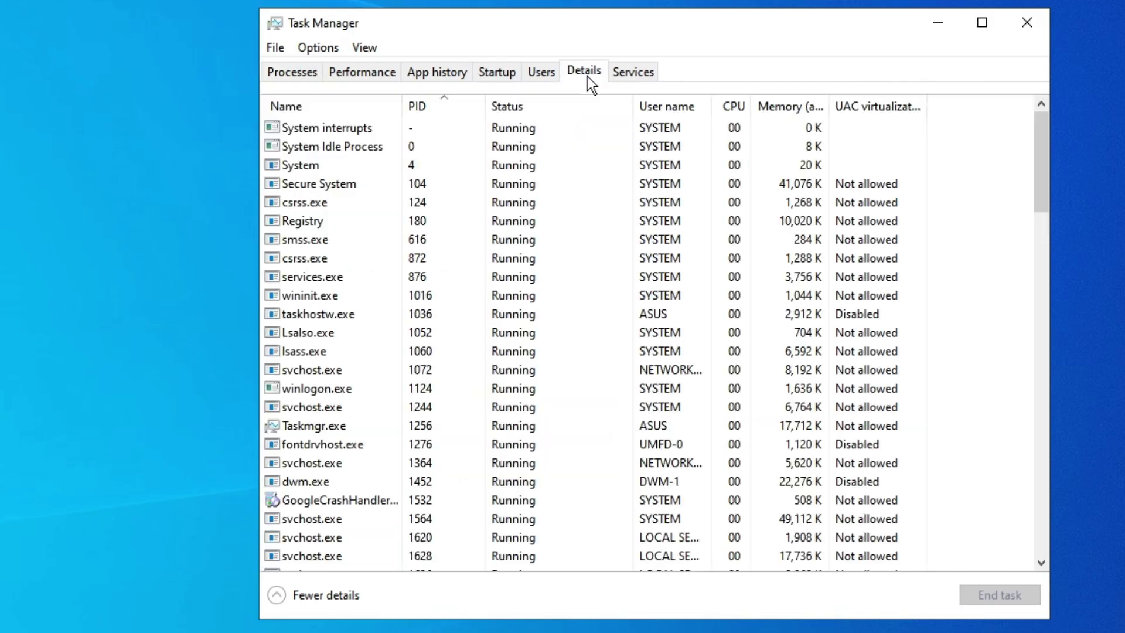
pyautogui.scroll(-5, 350, 196)
pyautogui.scroll(-4, 351, 199)
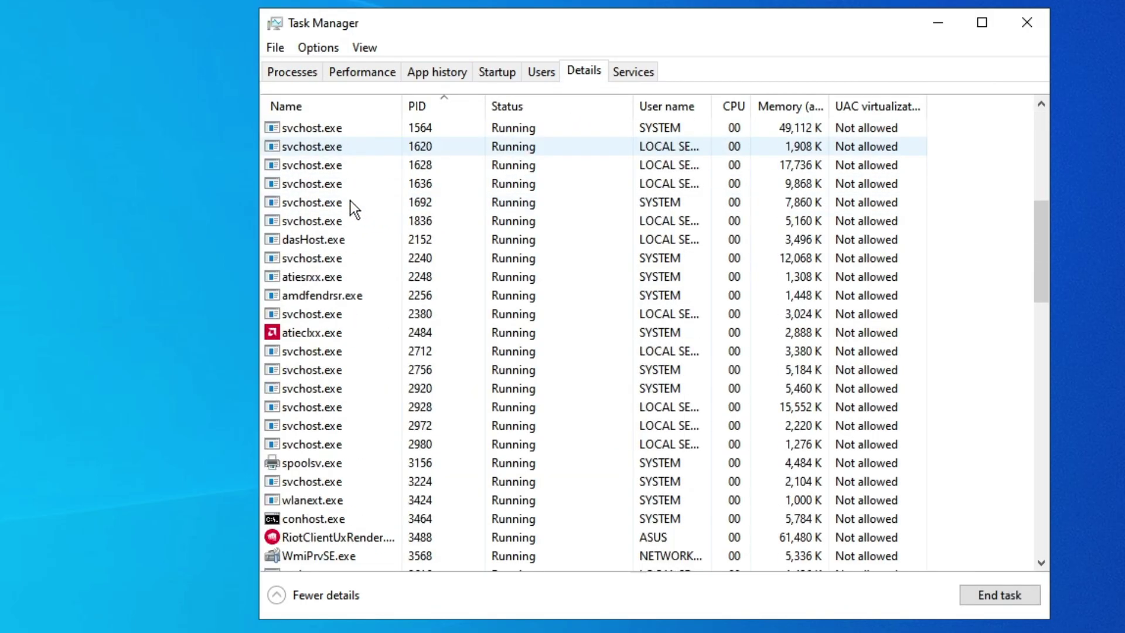
pyautogui.scroll(-2, 346, 211)
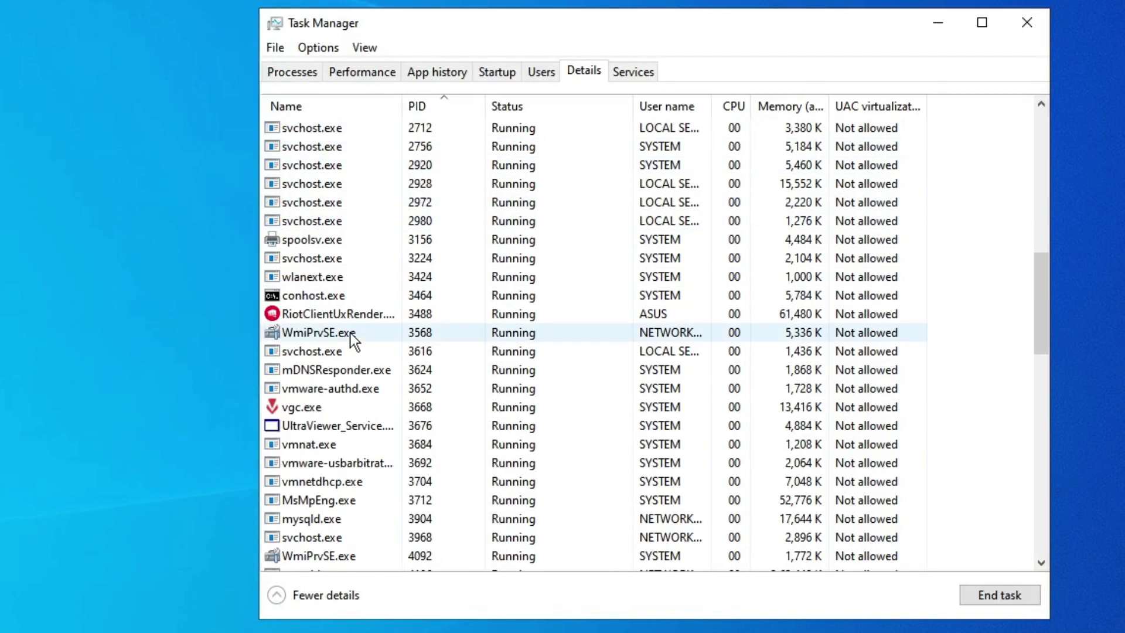
# End the first RiotClientUxRender process tree
pyautogui.rightClick(351, 315)
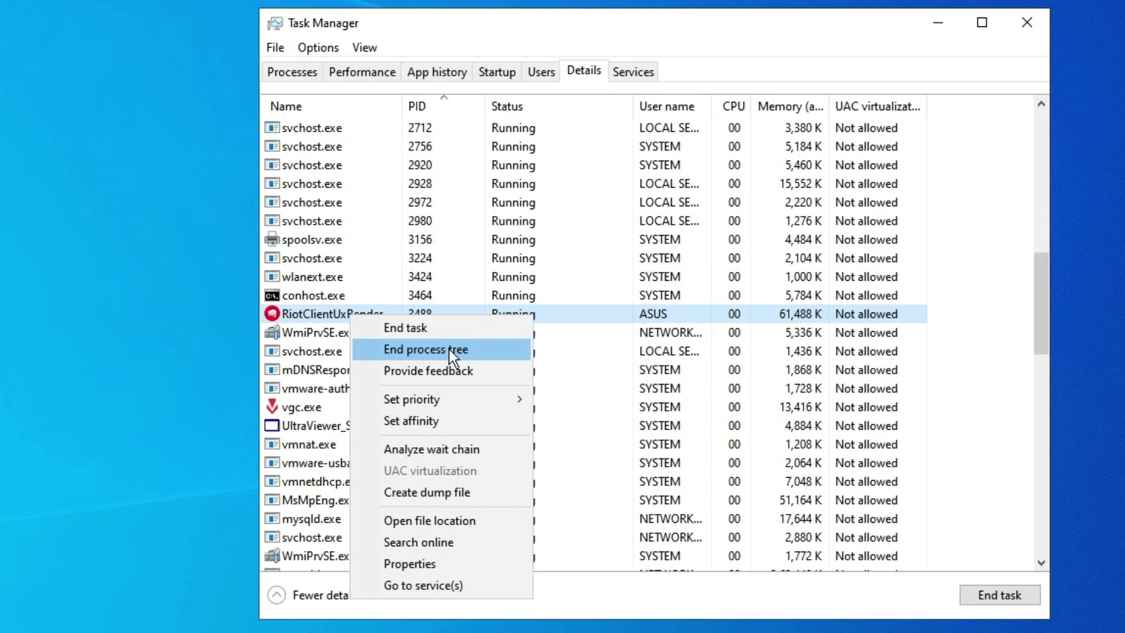
pyautogui.click(449, 349)
pyautogui.click(350, 332)
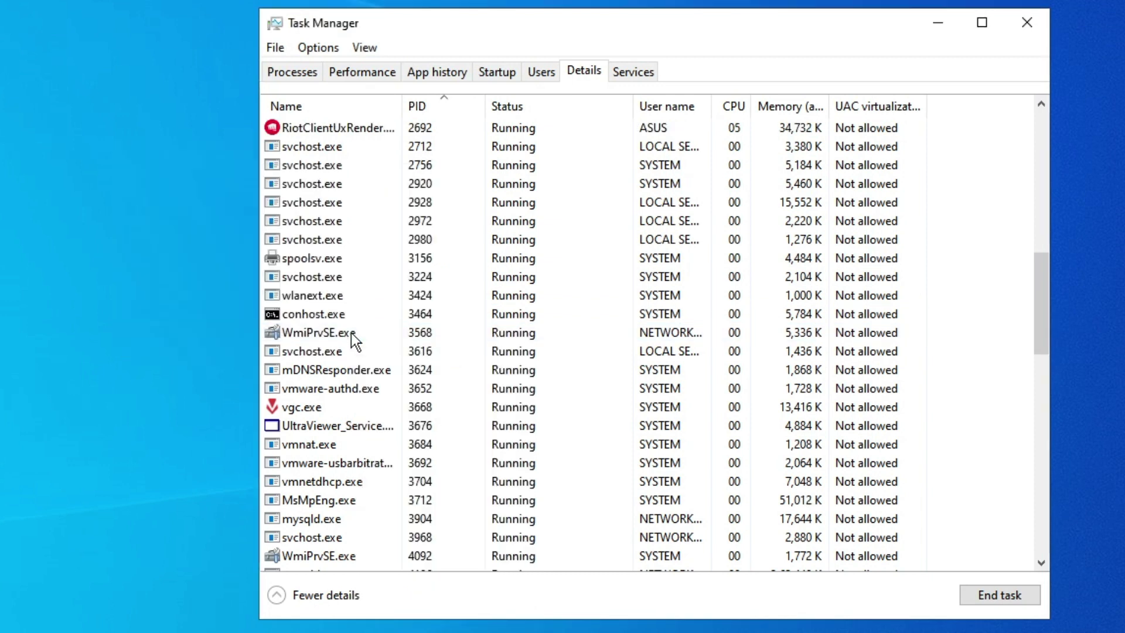
pyautogui.scroll(-6, 350, 328)
pyautogui.scroll(2, 375, 322)
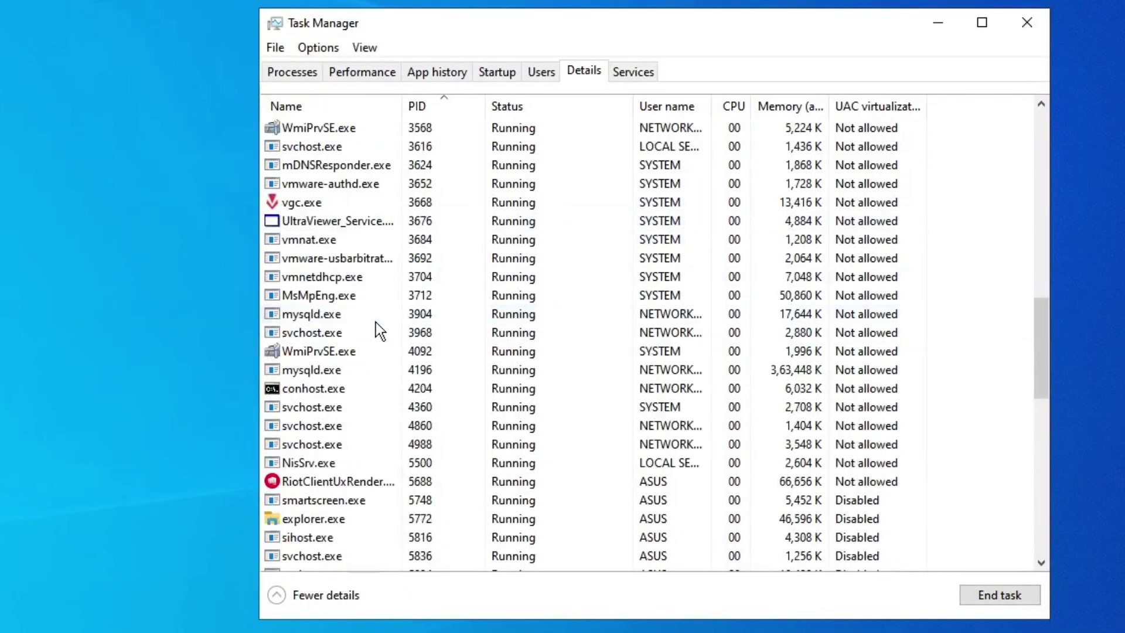
pyautogui.scroll(-2, 335, 363)
# End the remaining RiotClientUxRender process tree
pyautogui.click(335, 372)
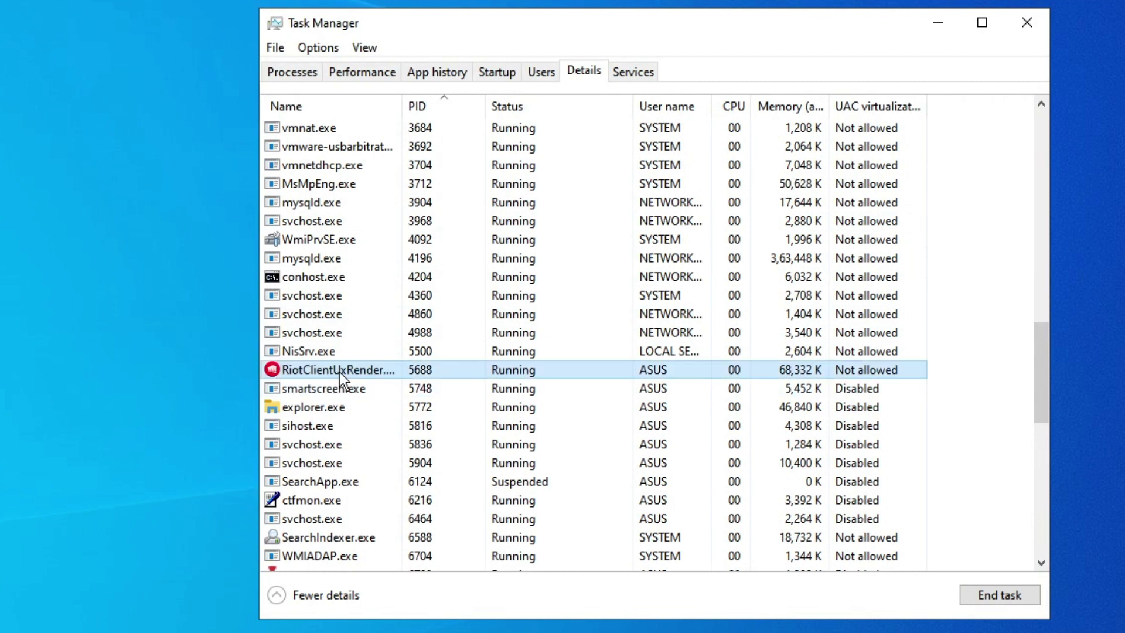
pyautogui.rightClick(344, 370)
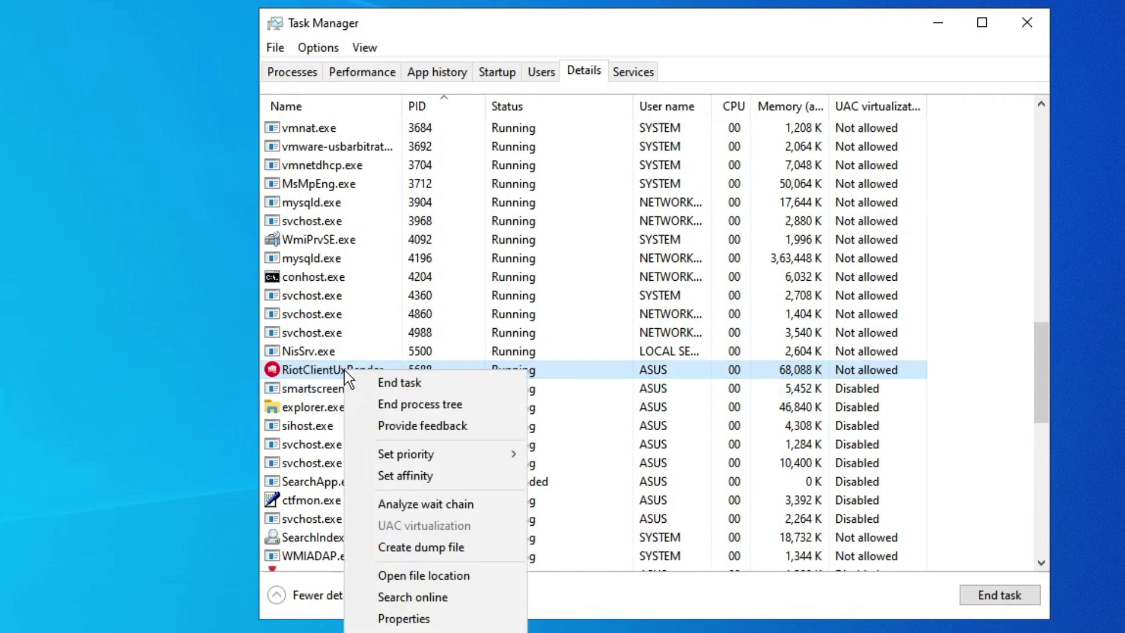
pyautogui.click(406, 406)
pyautogui.click(345, 336)
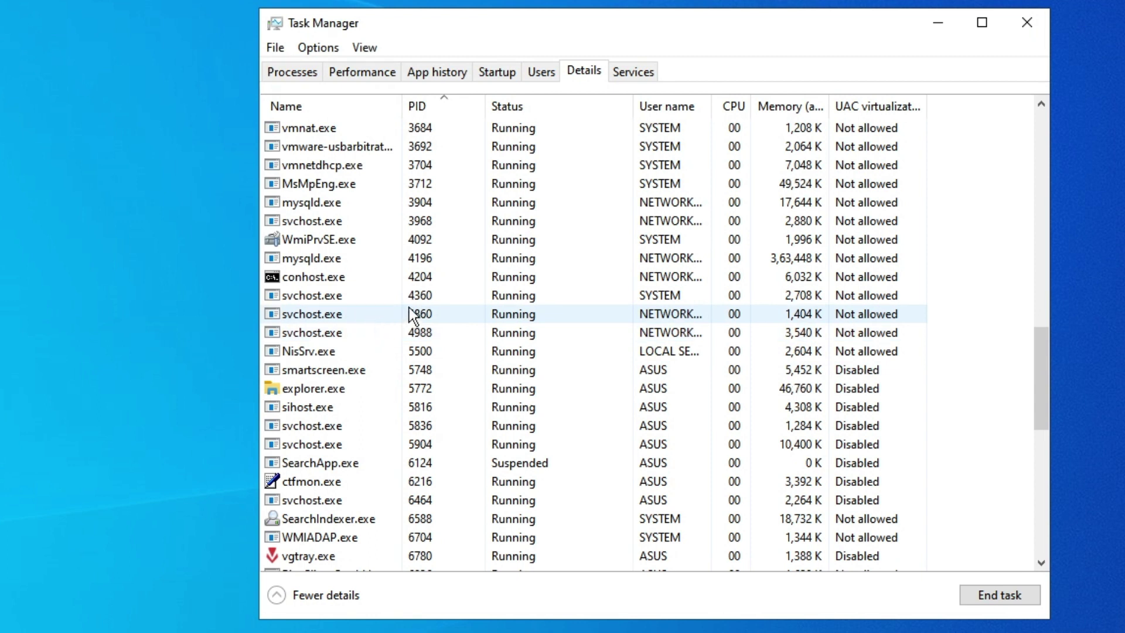
pyautogui.scroll(-9, 413, 314)
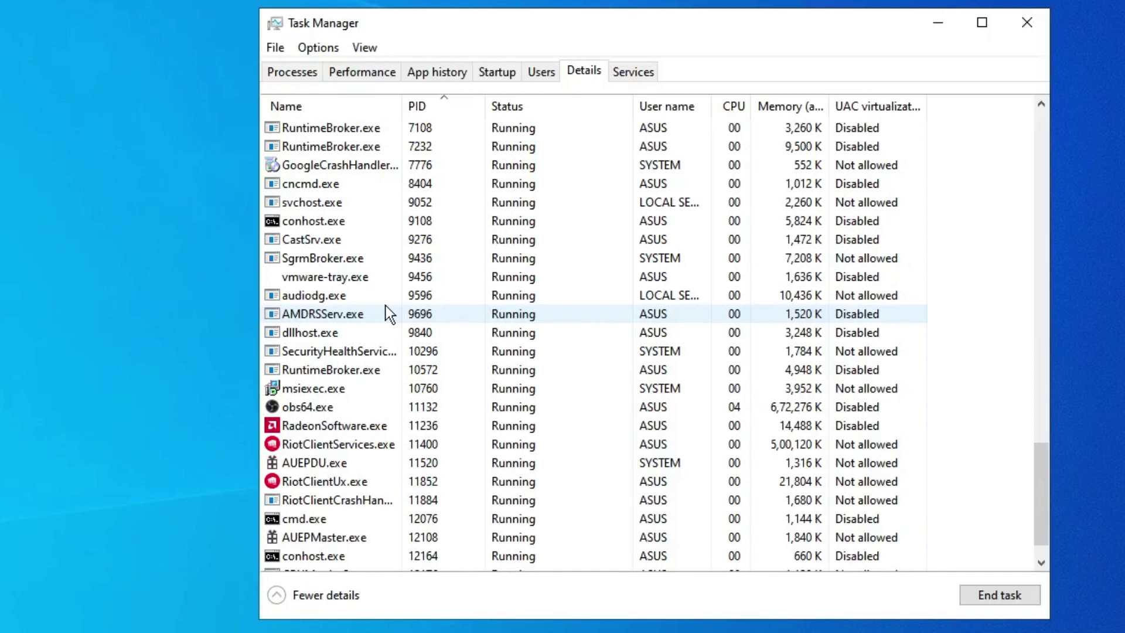
# End the RiotClientServices.exe process tree and close Task Manager
pyautogui.rightClick(364, 444)
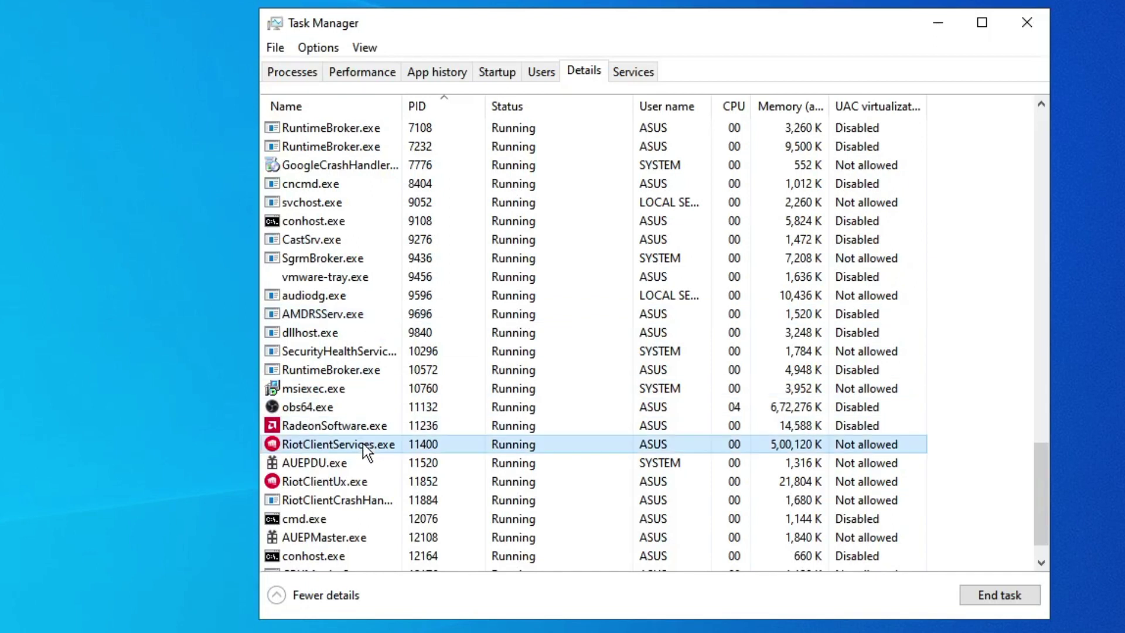
pyautogui.click(431, 477)
pyautogui.click(342, 340)
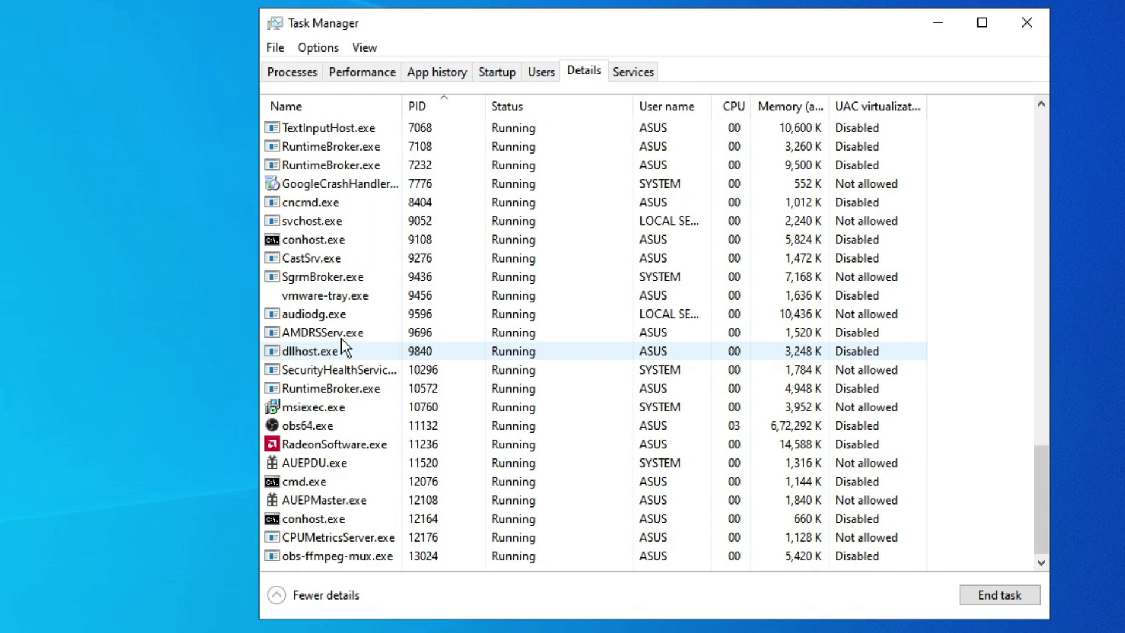
pyautogui.scroll(7, 353, 403)
pyautogui.scroll(18, 352, 339)
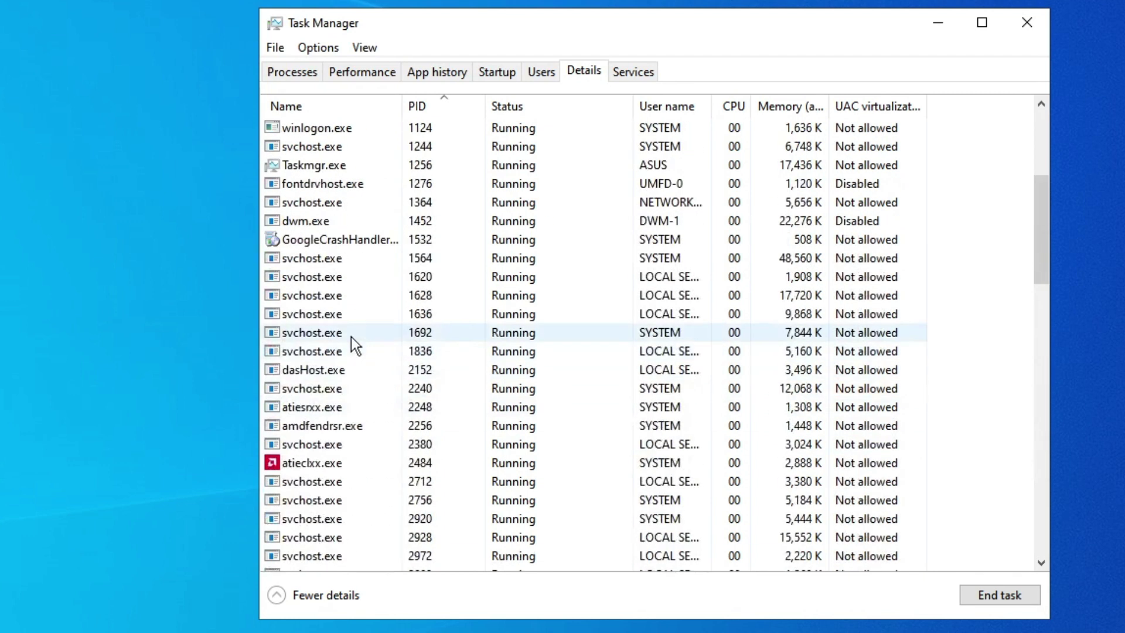
pyautogui.scroll(-11, 353, 331)
pyautogui.scroll(-14, 357, 324)
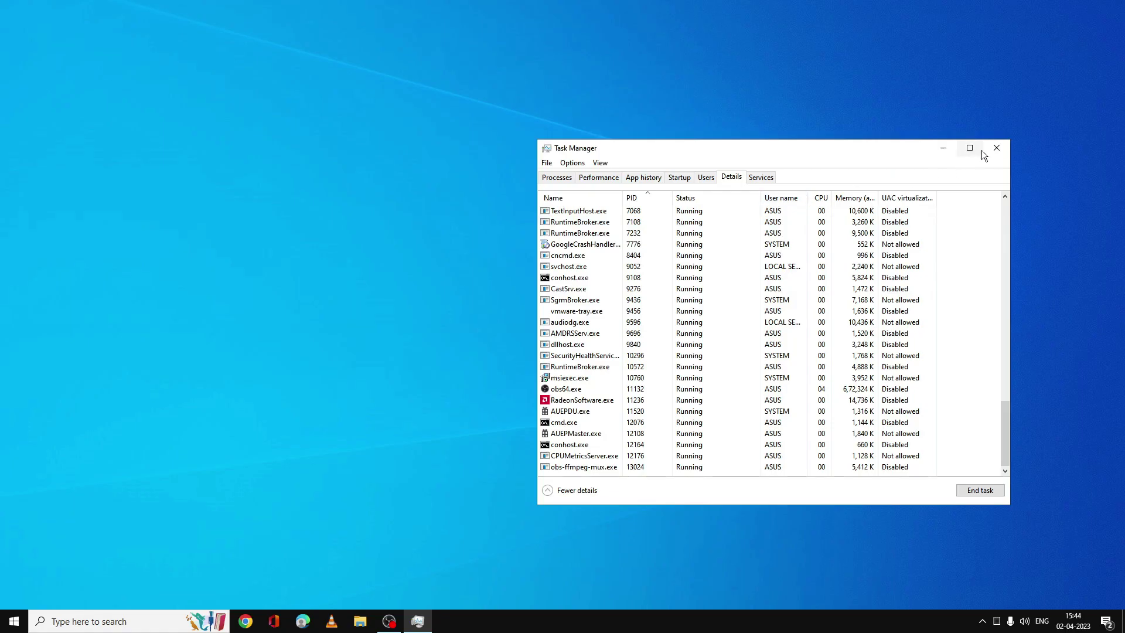
pyautogui.click(996, 148)
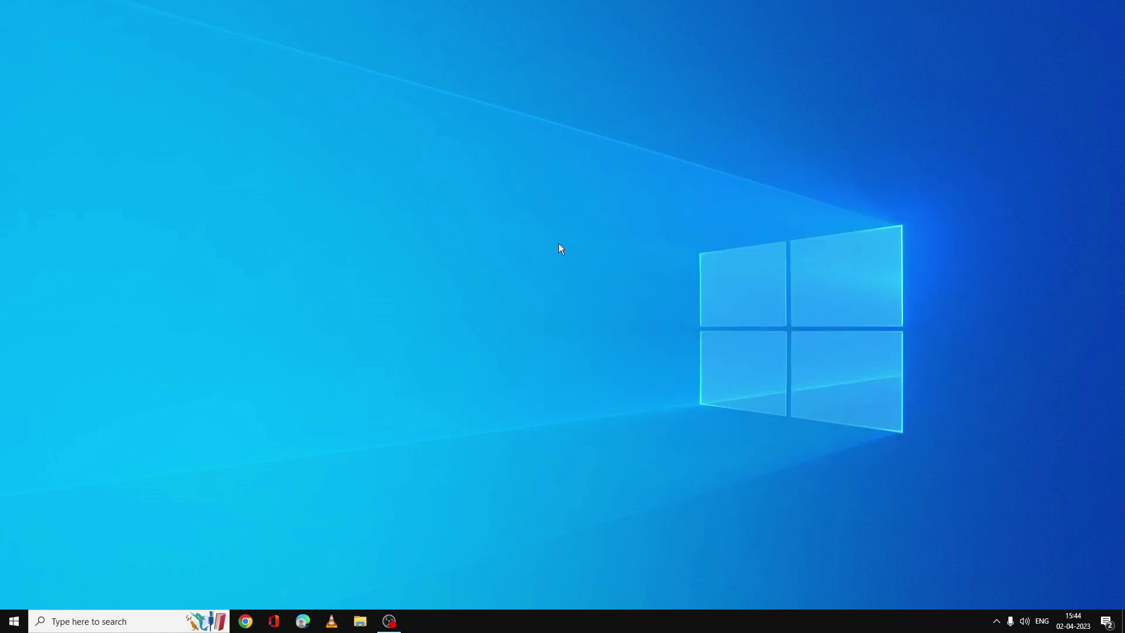
# Open File Explorer on Local Disk (C:) and locate the Riot Games folder
pyautogui.click(362, 620)
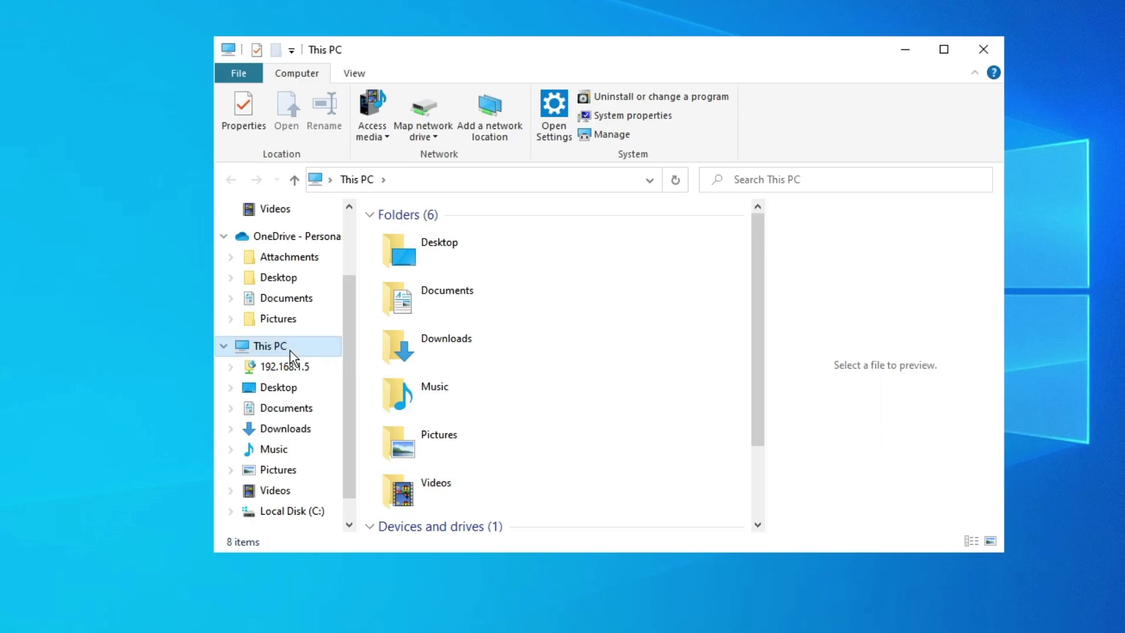
pyautogui.scroll(-2, 416, 348)
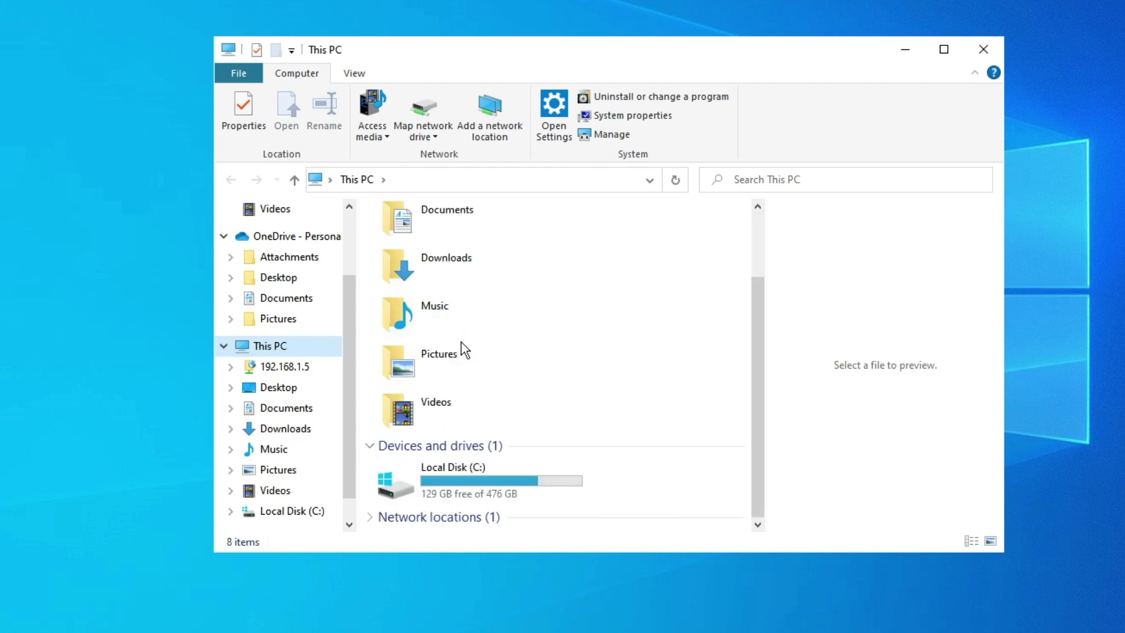
pyautogui.doubleClick(491, 474)
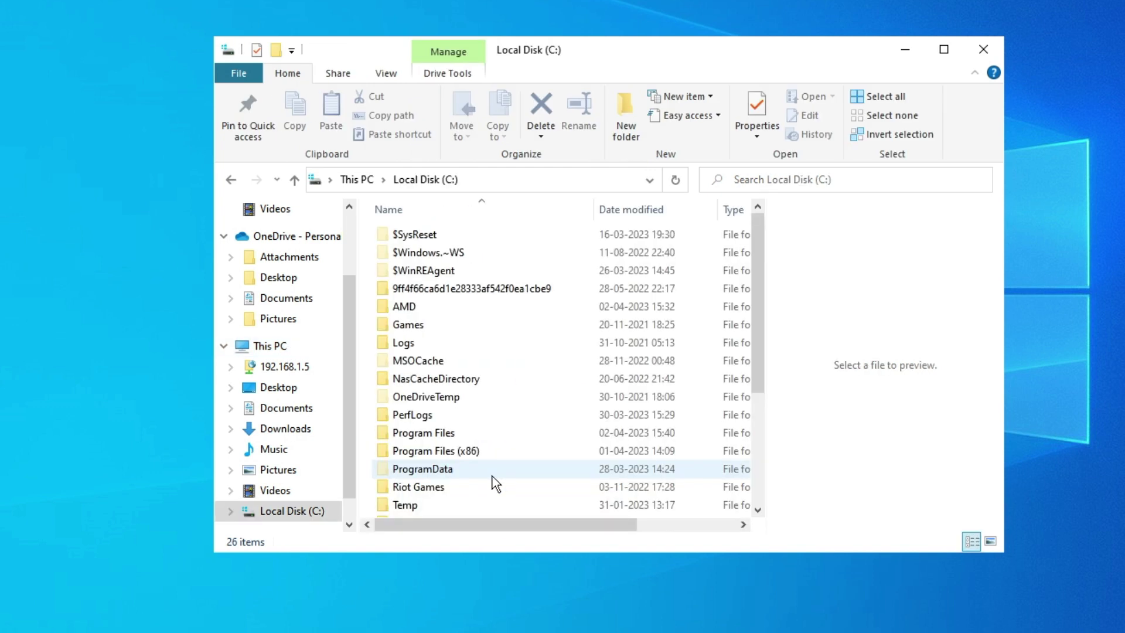
pyautogui.click(464, 445)
pyautogui.click(441, 490)
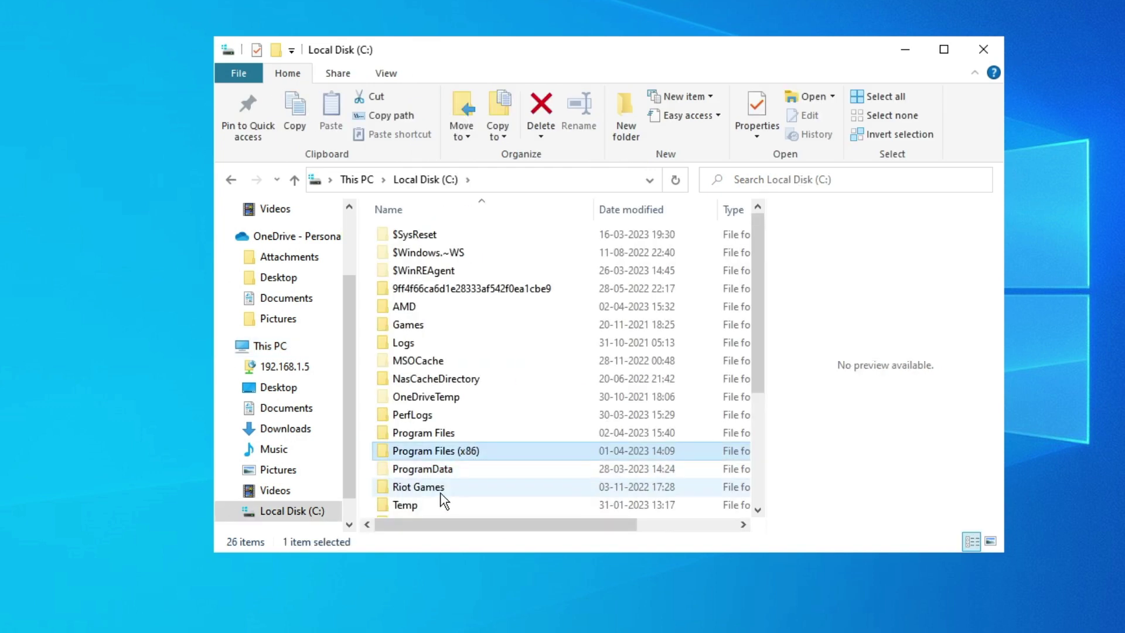
pyautogui.scroll(-3, 451, 469)
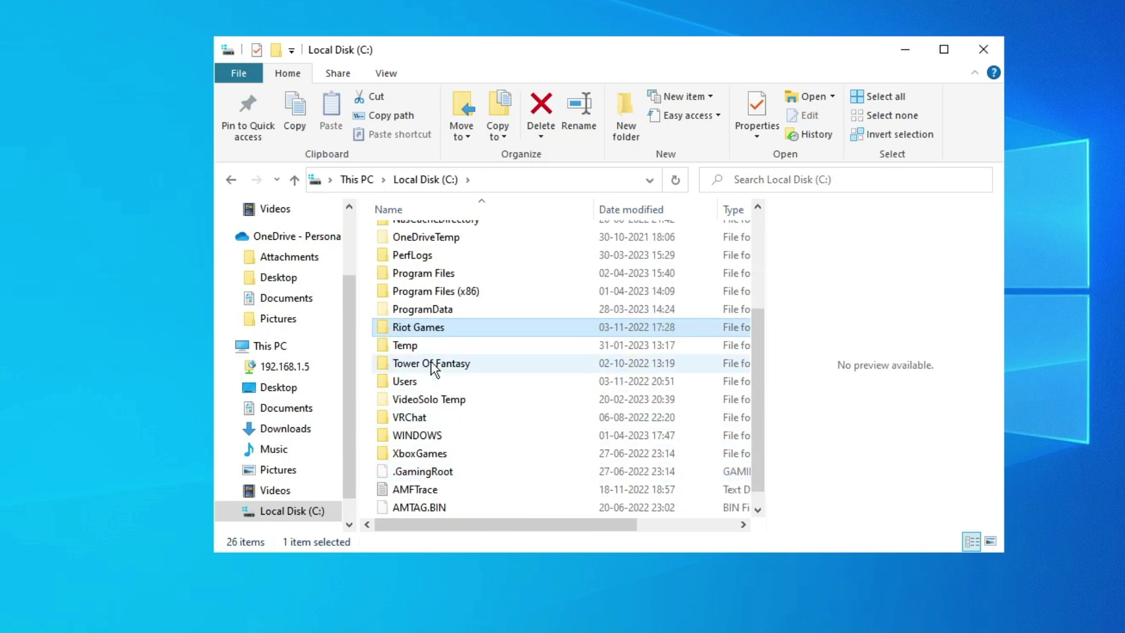
# Go into Riot Games\VALORANT\live and select the VALORANT application
pyautogui.doubleClick(434, 328)
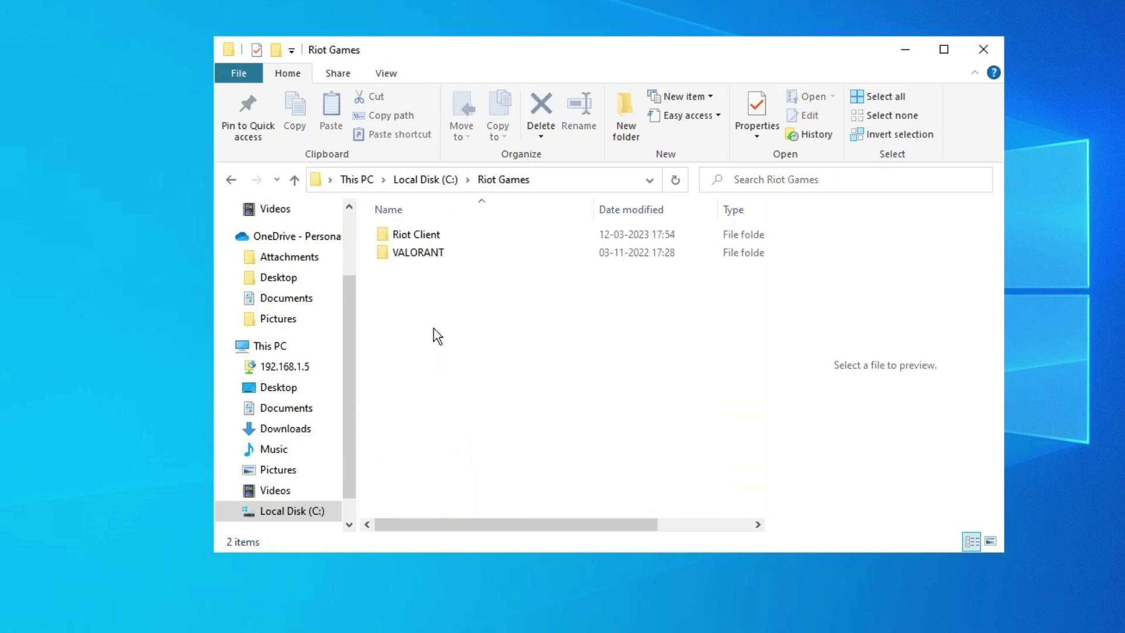
pyautogui.click(439, 257)
pyautogui.doubleClick(440, 257)
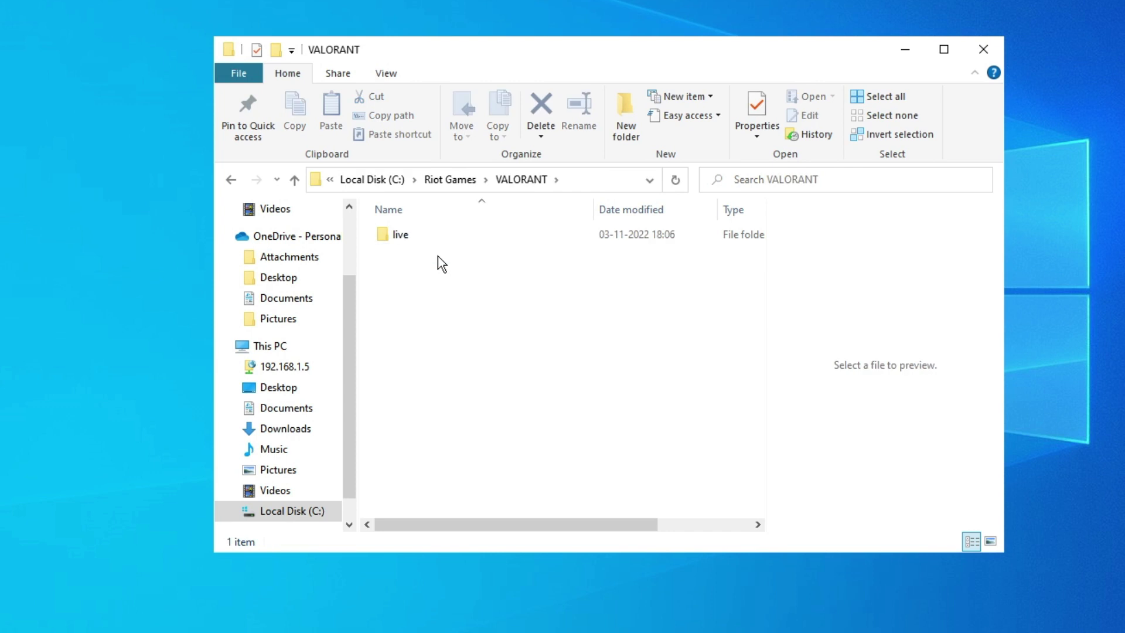
pyautogui.doubleClick(414, 237)
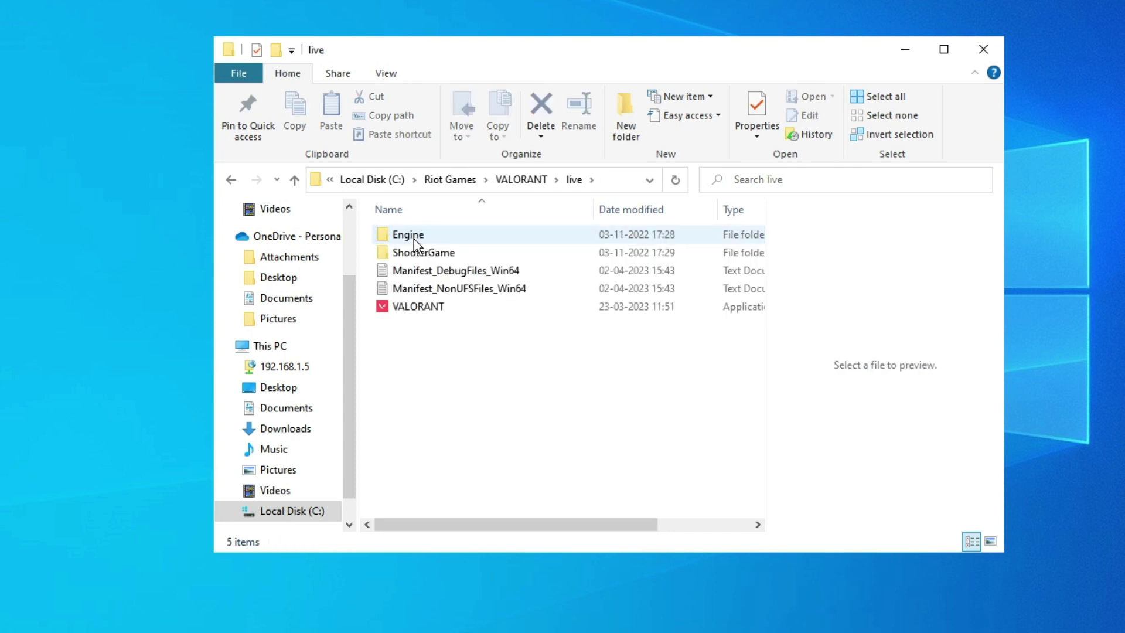
pyautogui.click(426, 311)
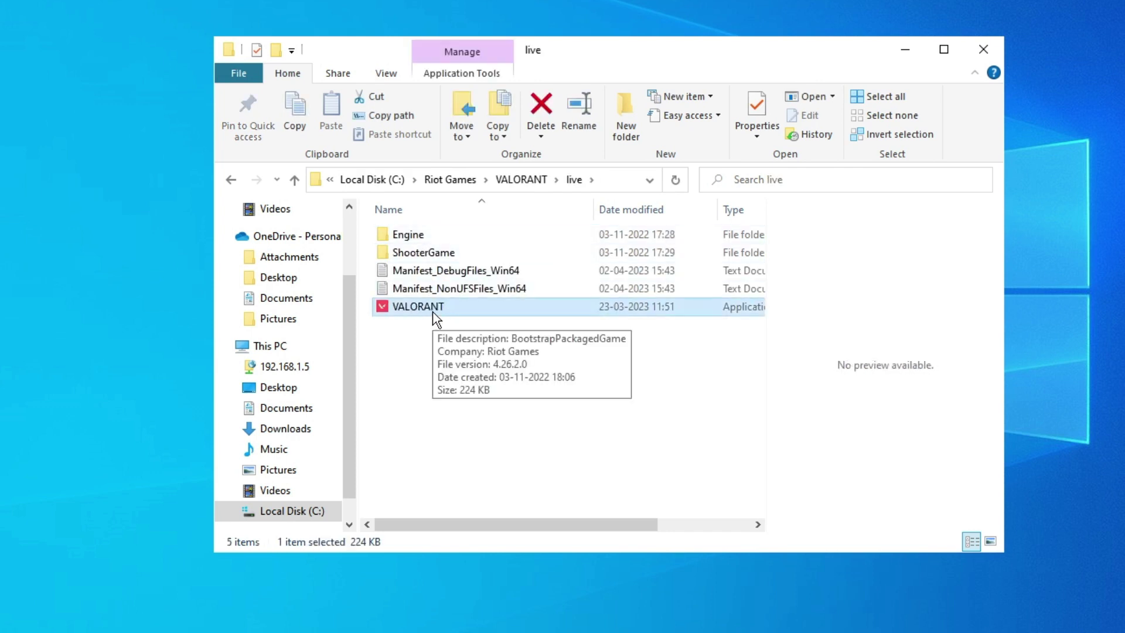
# In VALORANT's Compatibility properties, disable fullscreen optimizations and enable Run as administrator
pyautogui.rightClick(433, 305)
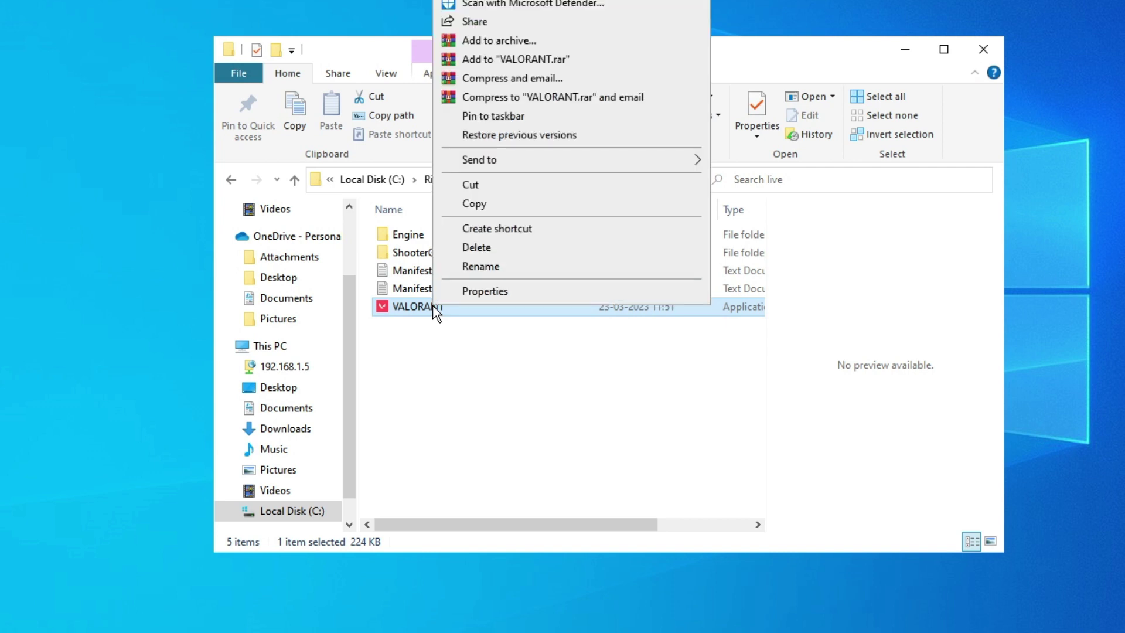
pyautogui.click(484, 292)
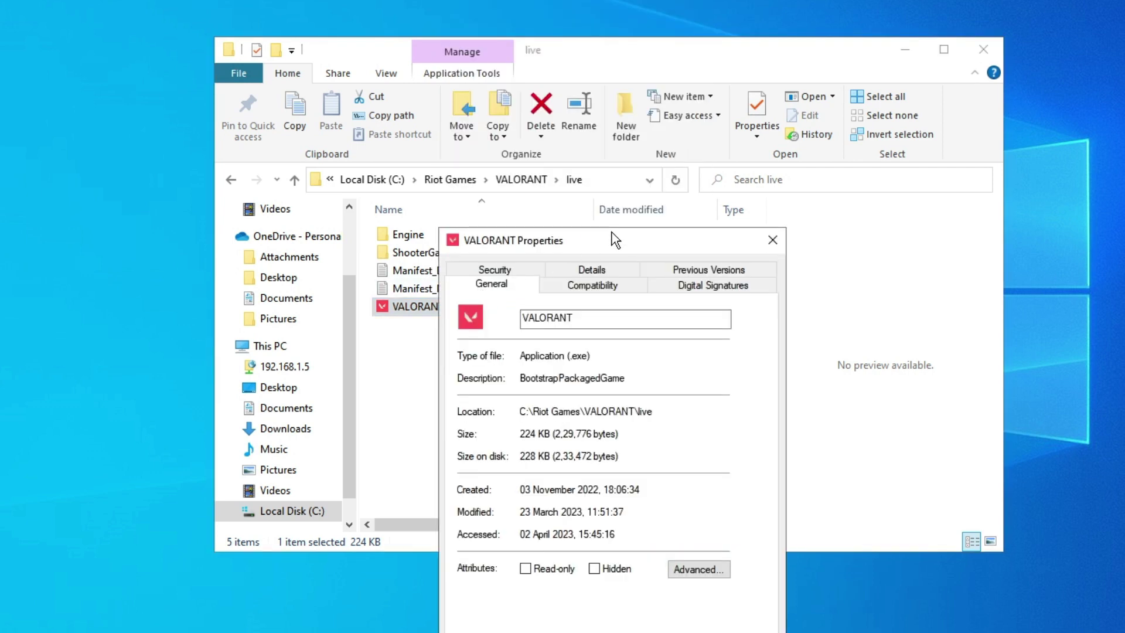
pyautogui.moveTo(613, 234); pyautogui.dragTo(637, 118)
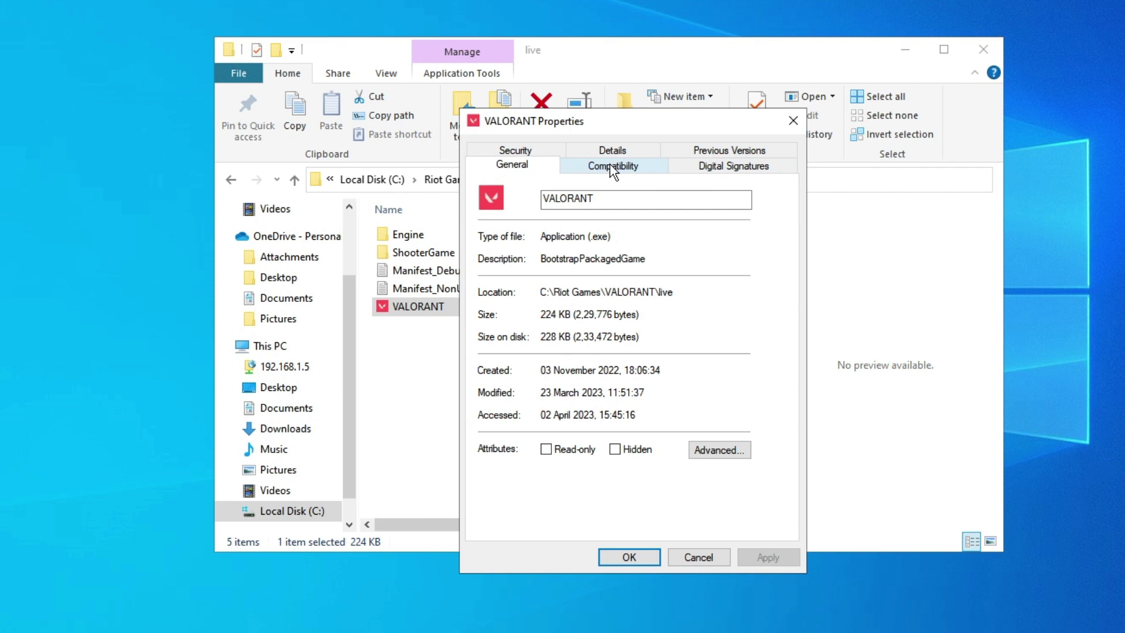
pyautogui.click(625, 166)
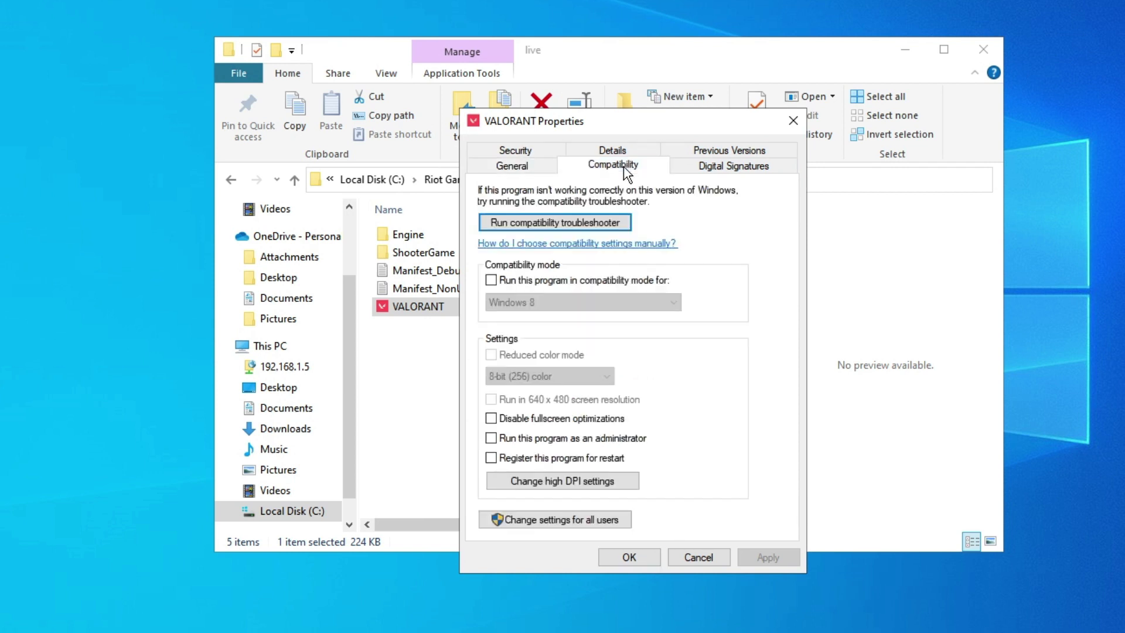
pyautogui.click(490, 419)
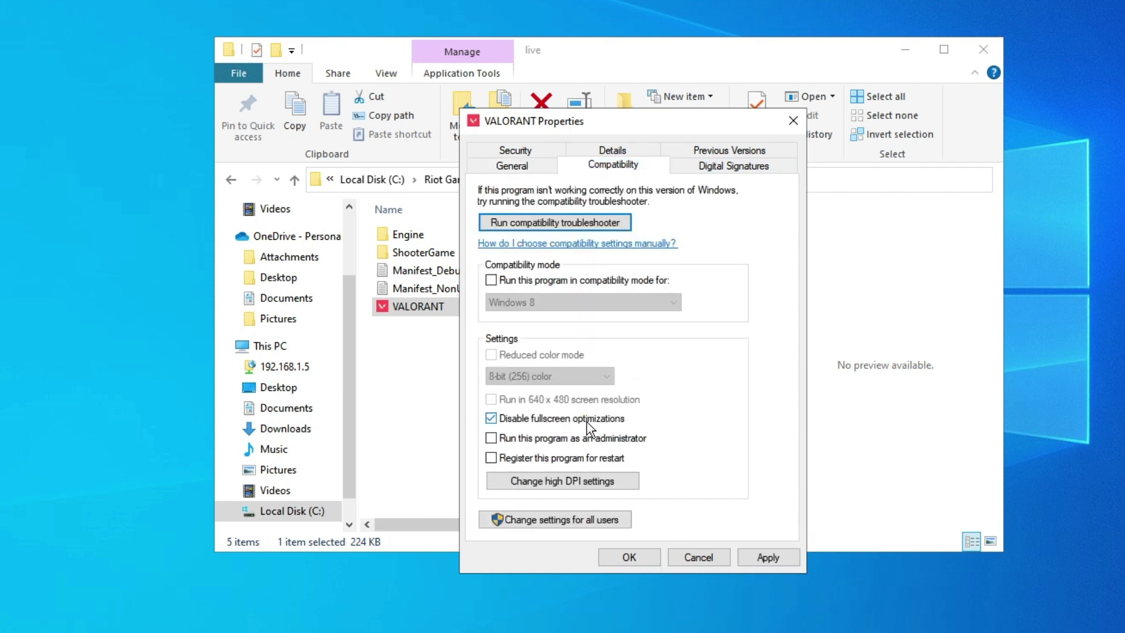
pyautogui.click(491, 438)
pyautogui.click(755, 555)
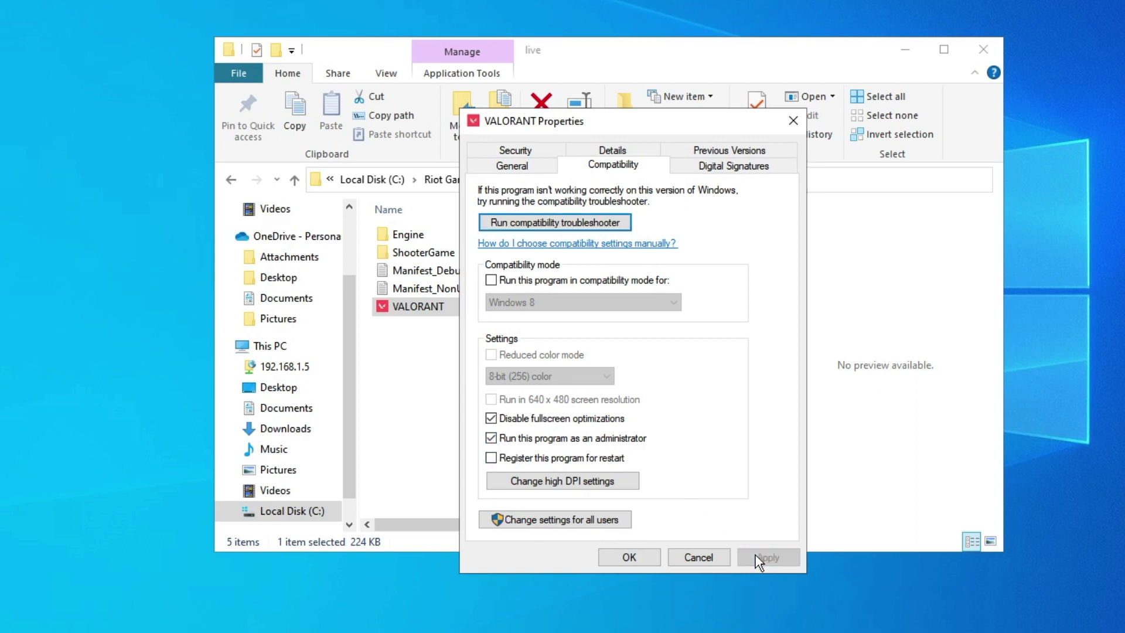
pyautogui.click(630, 557)
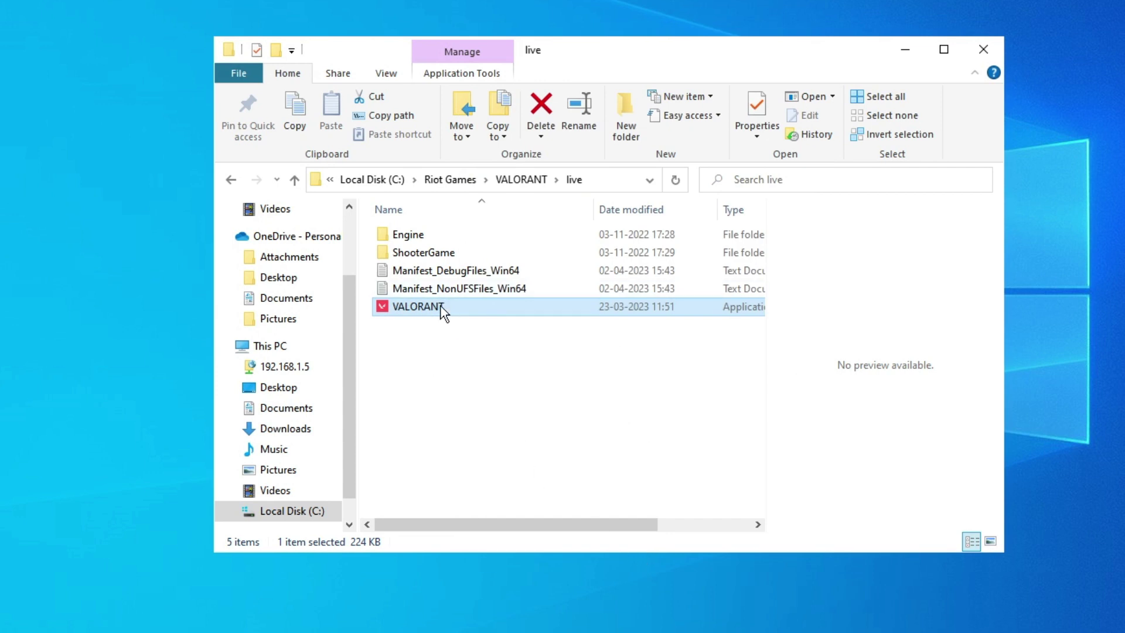
# Go to ShooterGame\Binaries\Win64 and select VALORANT-Win64-Shipping
pyautogui.doubleClick(435, 254)
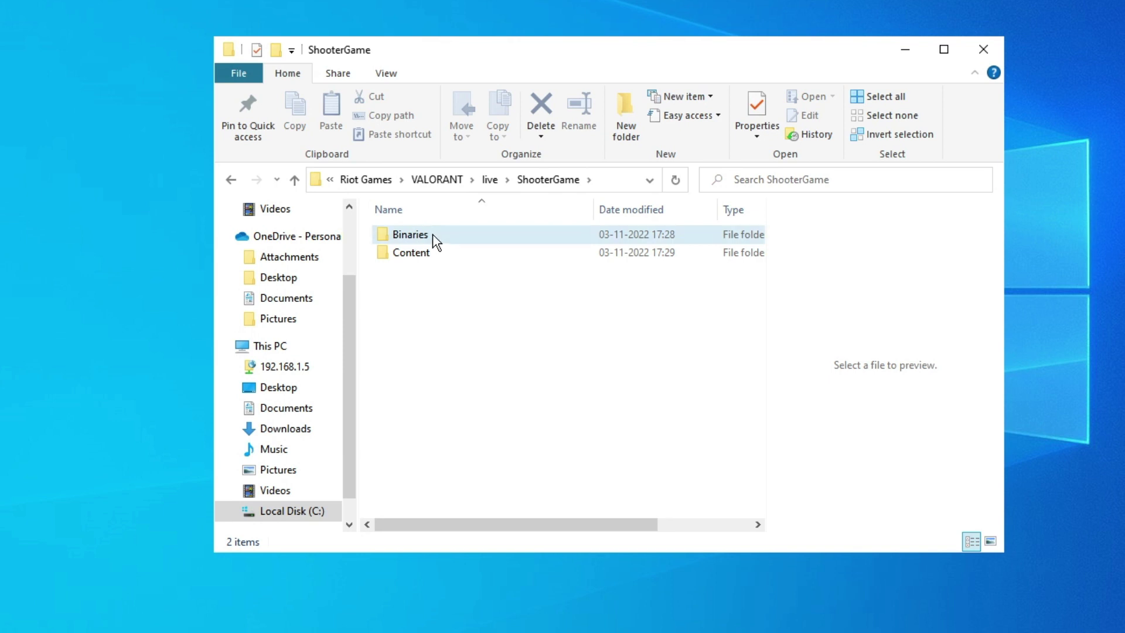
pyautogui.doubleClick(435, 240)
pyautogui.doubleClick(451, 237)
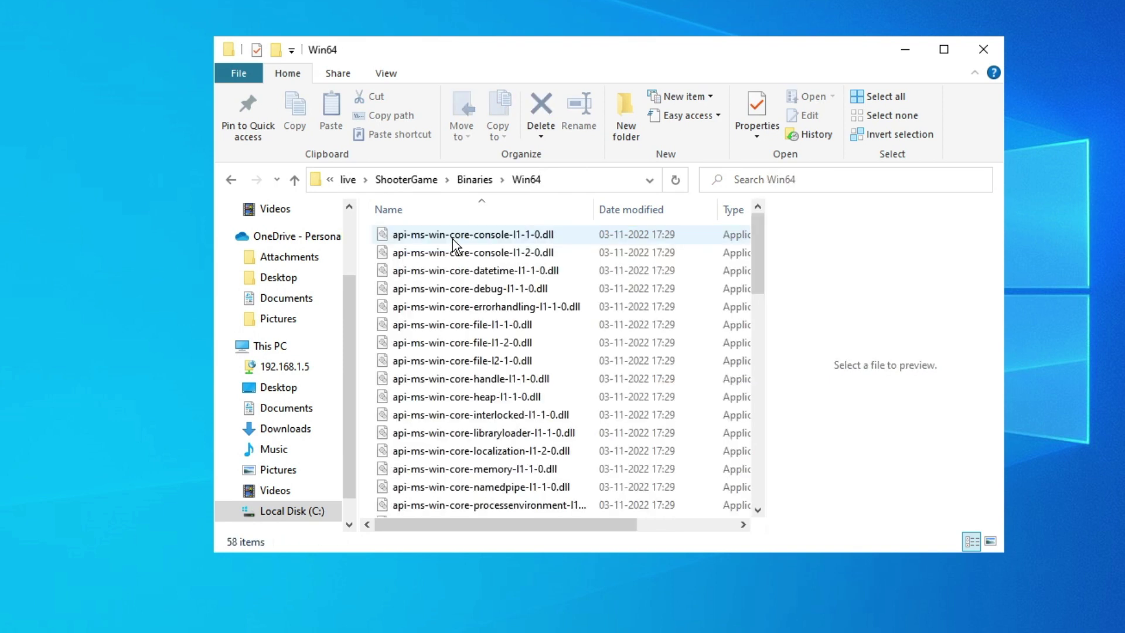
pyautogui.scroll(-14, 491, 350)
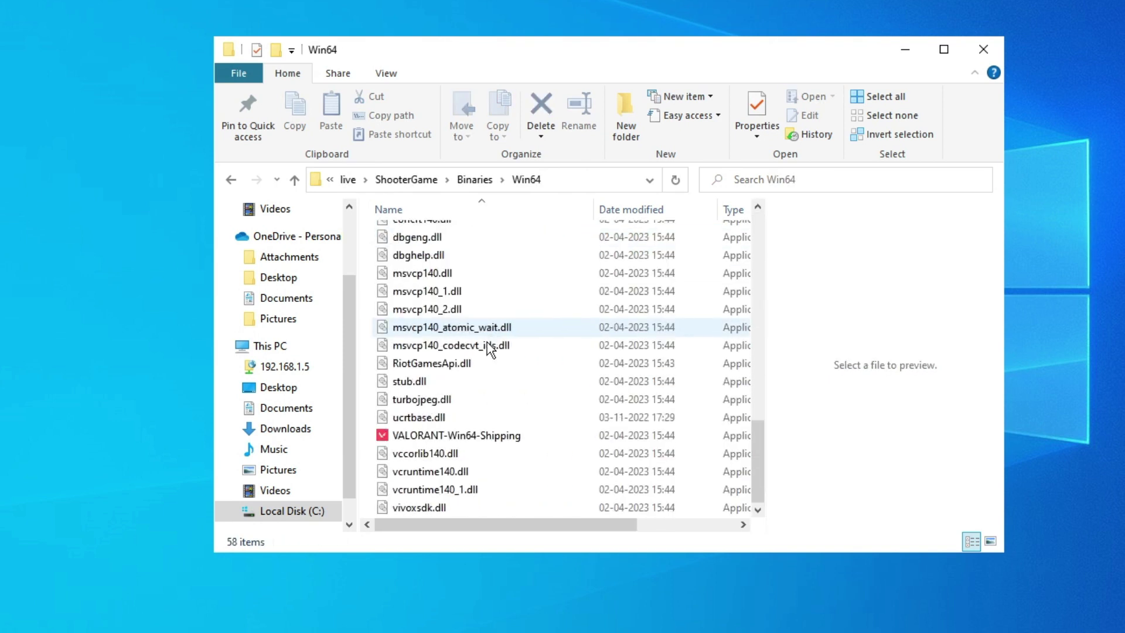
pyautogui.click(447, 439)
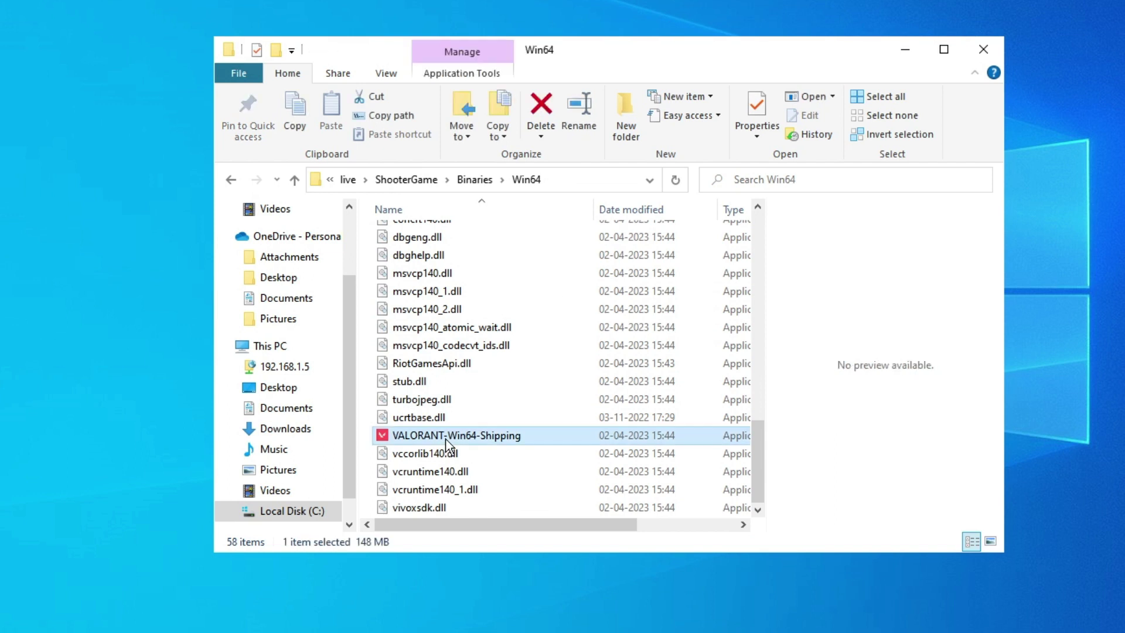
# Enable Run as administrator in VALORANT-Win64-Shipping's Compatibility properties and apply it
pyautogui.rightClick(493, 432)
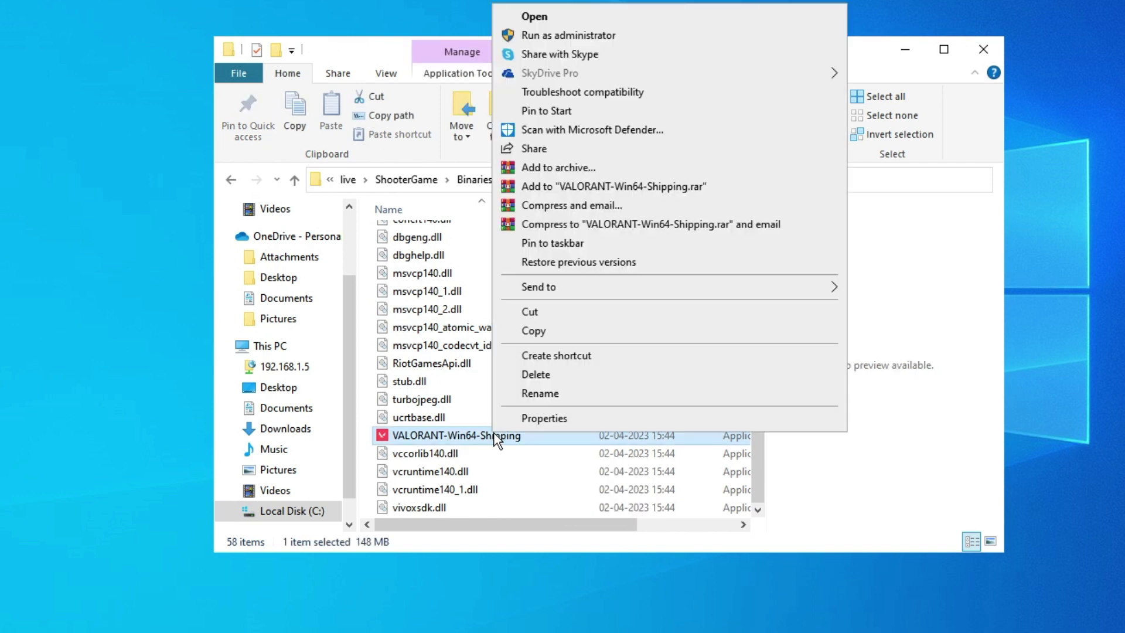
pyautogui.click(540, 418)
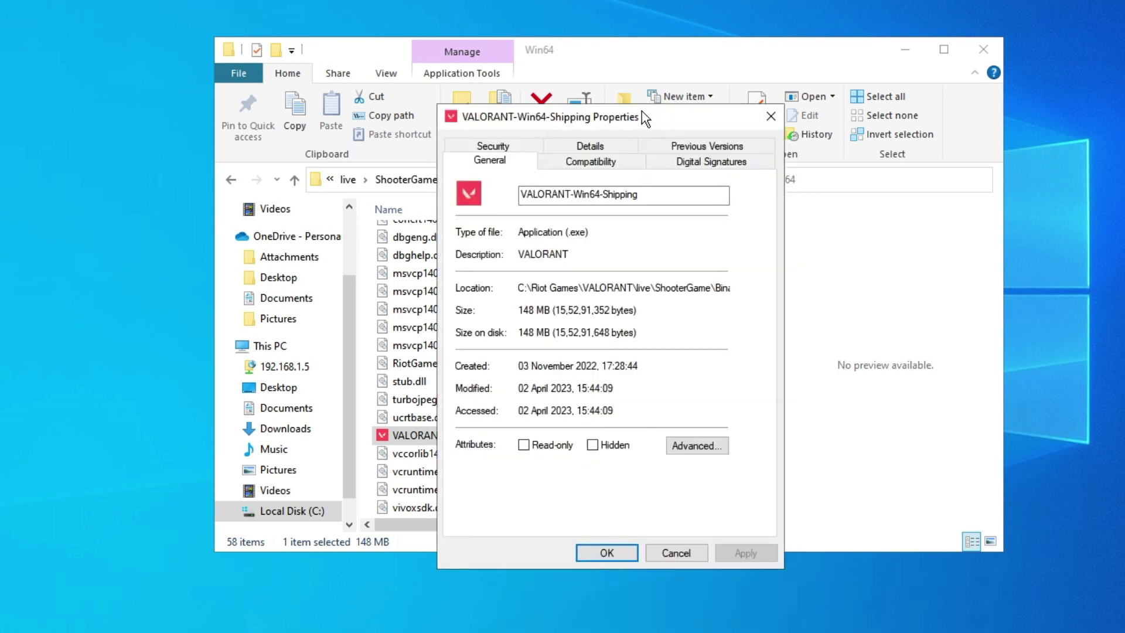
pyautogui.click(590, 161)
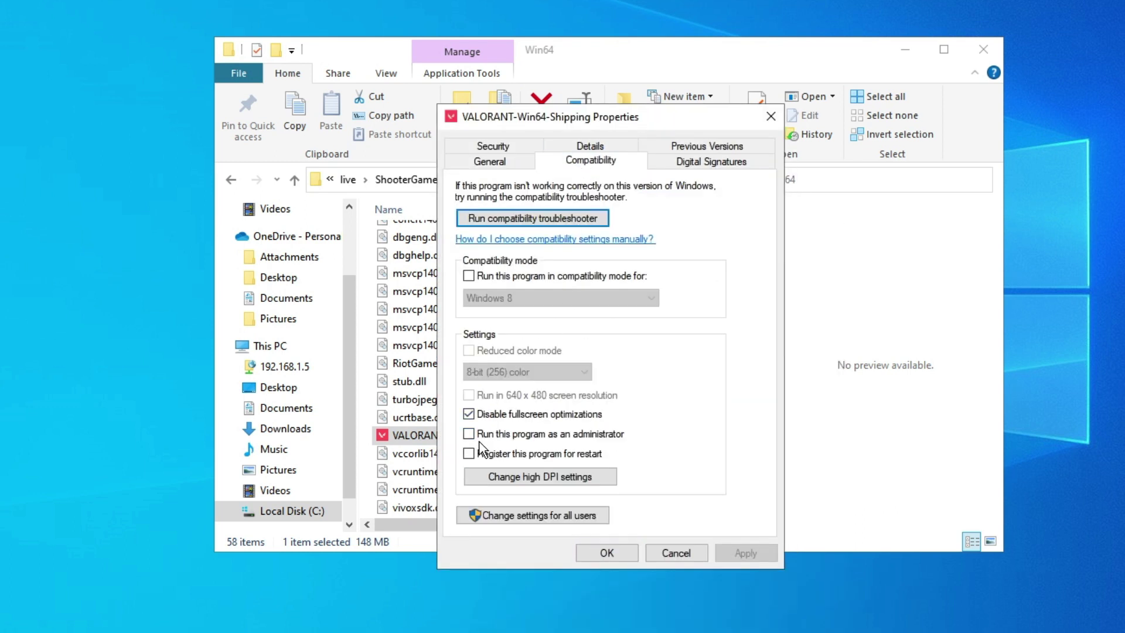
pyautogui.click(469, 434)
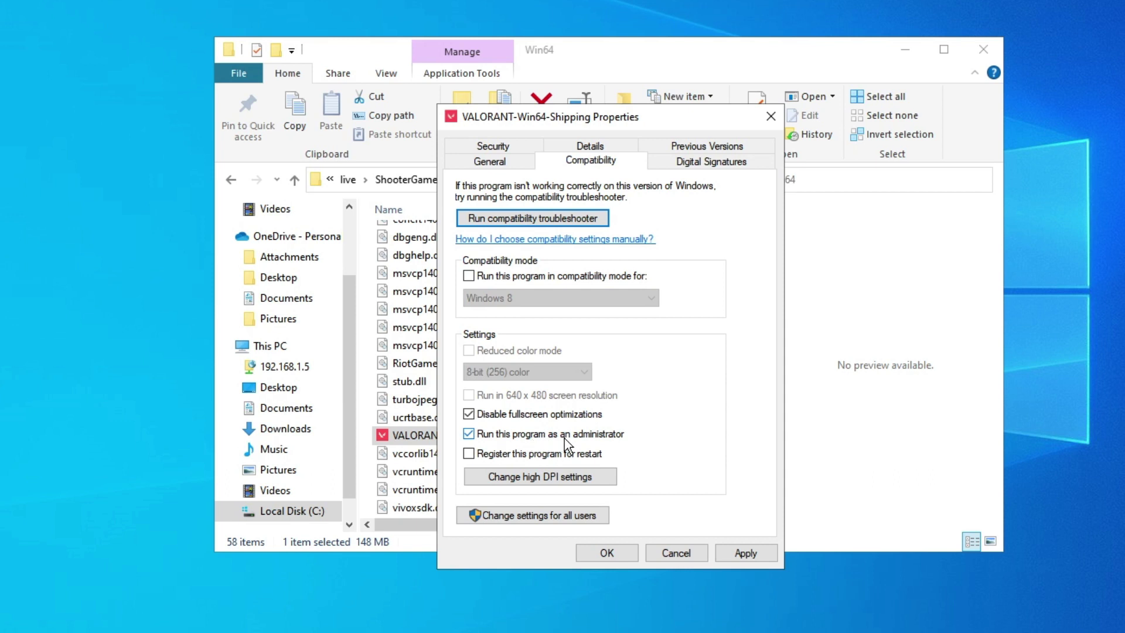
pyautogui.click(744, 554)
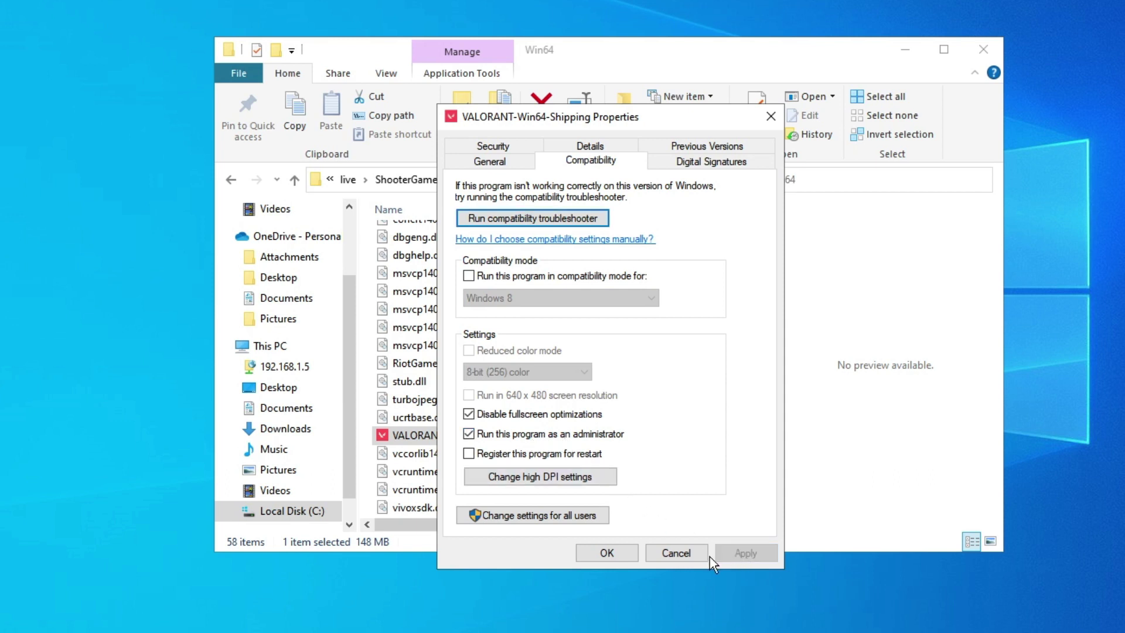
pyautogui.click(616, 553)
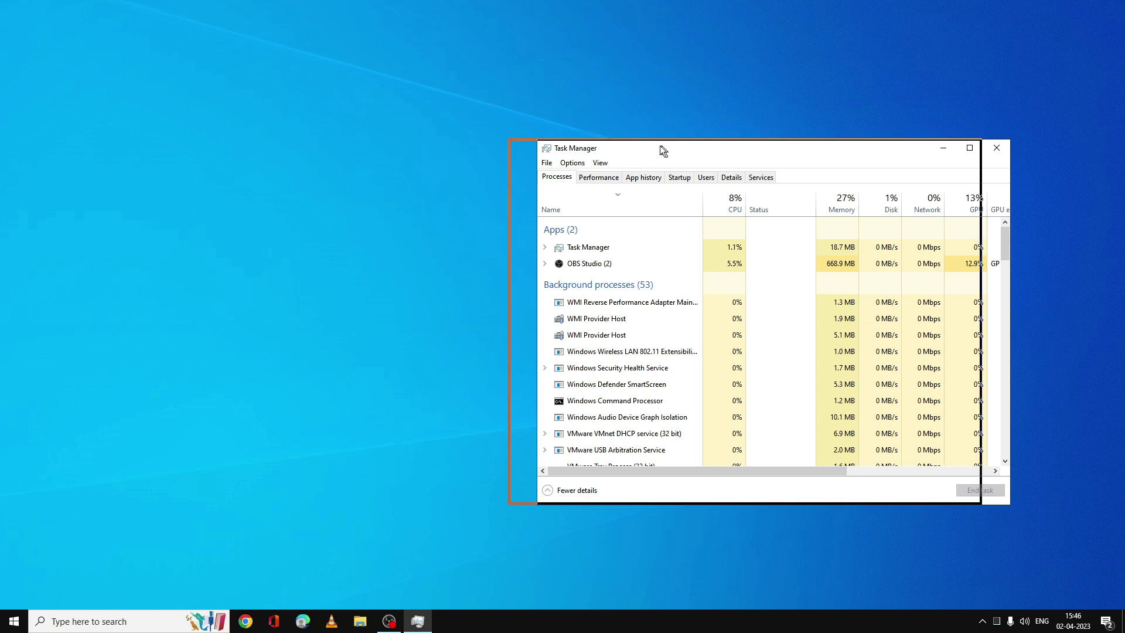
# Scroll through Task Manager's background processes, then minimize the window
pyautogui.moveTo(670, 146); pyautogui.dragTo(581, 151)
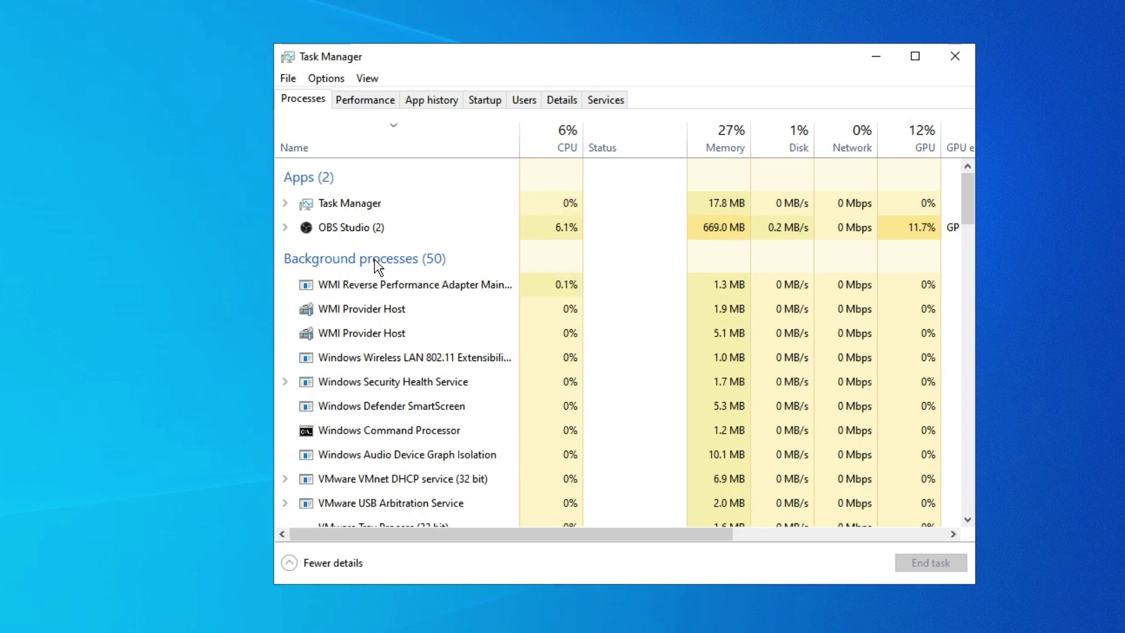
pyautogui.scroll(-1, 380, 274)
pyautogui.scroll(-5, 380, 274)
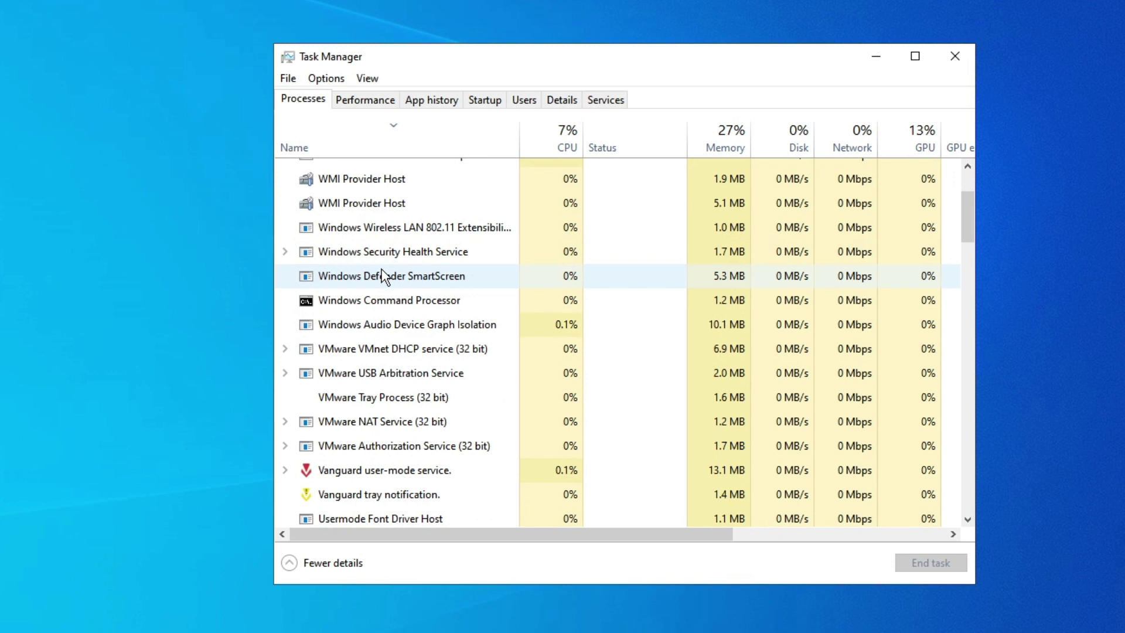
pyautogui.scroll(-6, 382, 275)
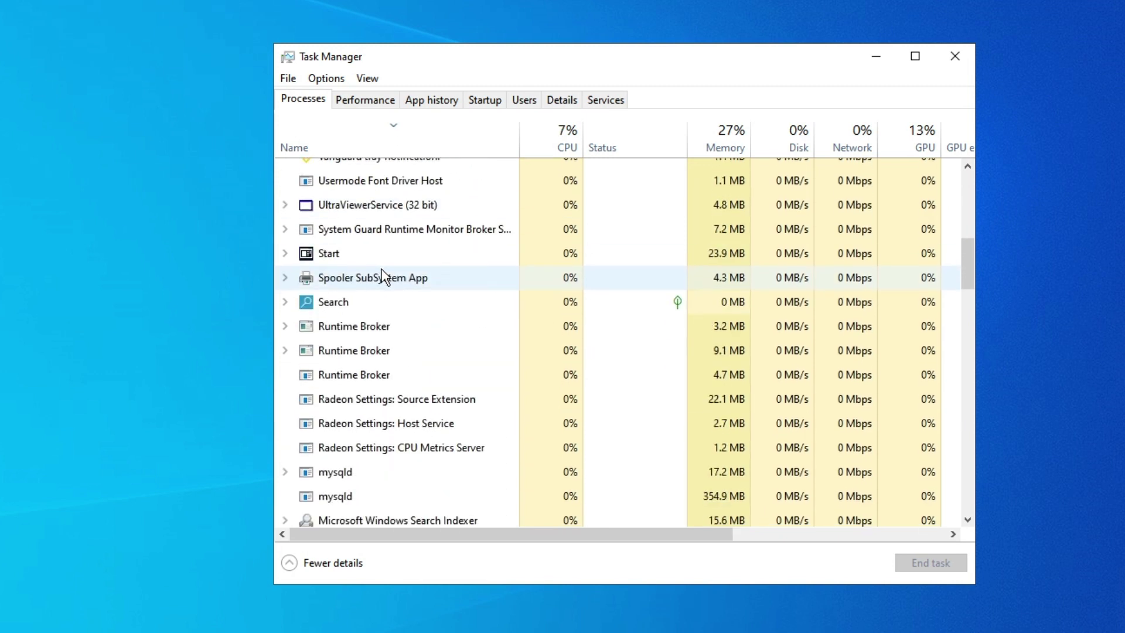
pyautogui.scroll(-4, 384, 396)
pyautogui.scroll(8, 382, 380)
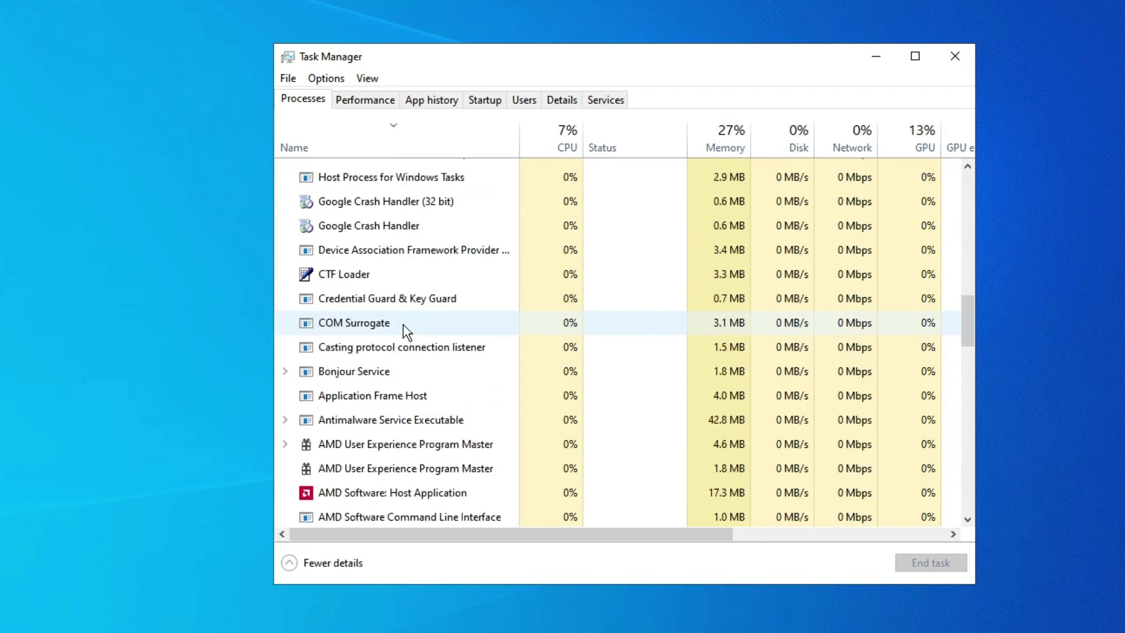
pyautogui.scroll(2, 412, 310)
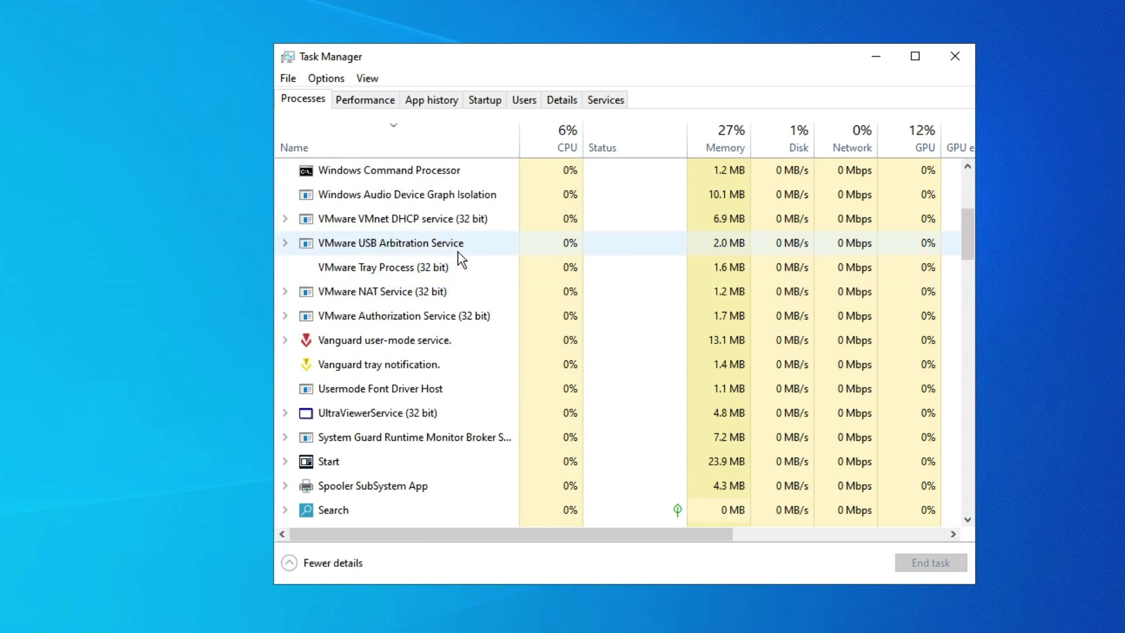
pyautogui.click(876, 56)
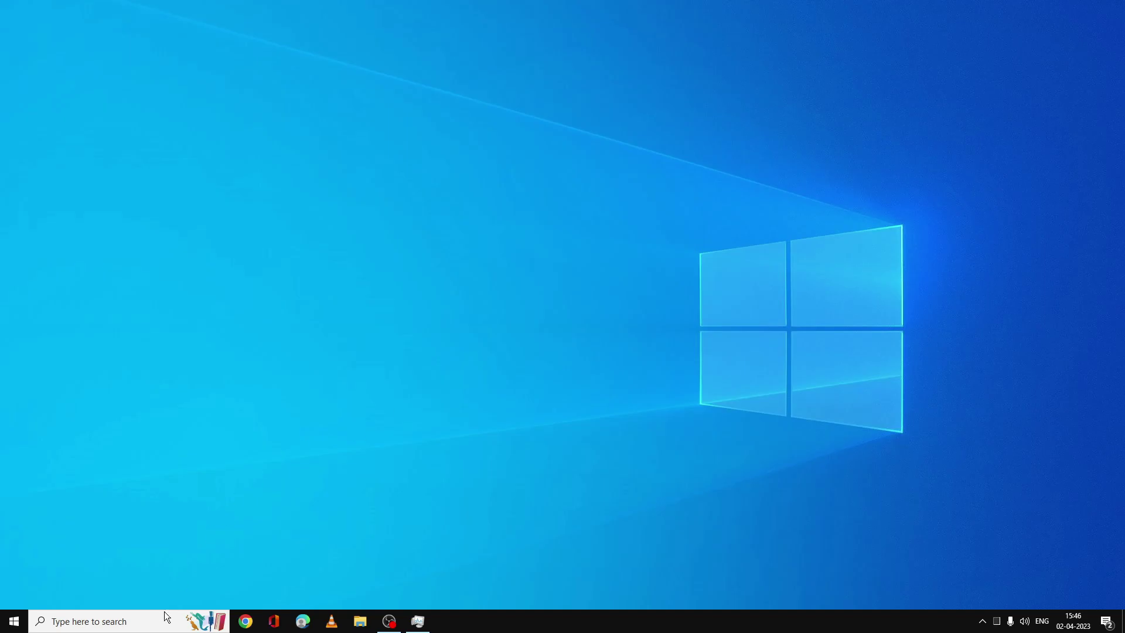
# Search for 'valorant' to launch Riot Client, then minimise its sign-in window
pyautogui.click(164, 612)
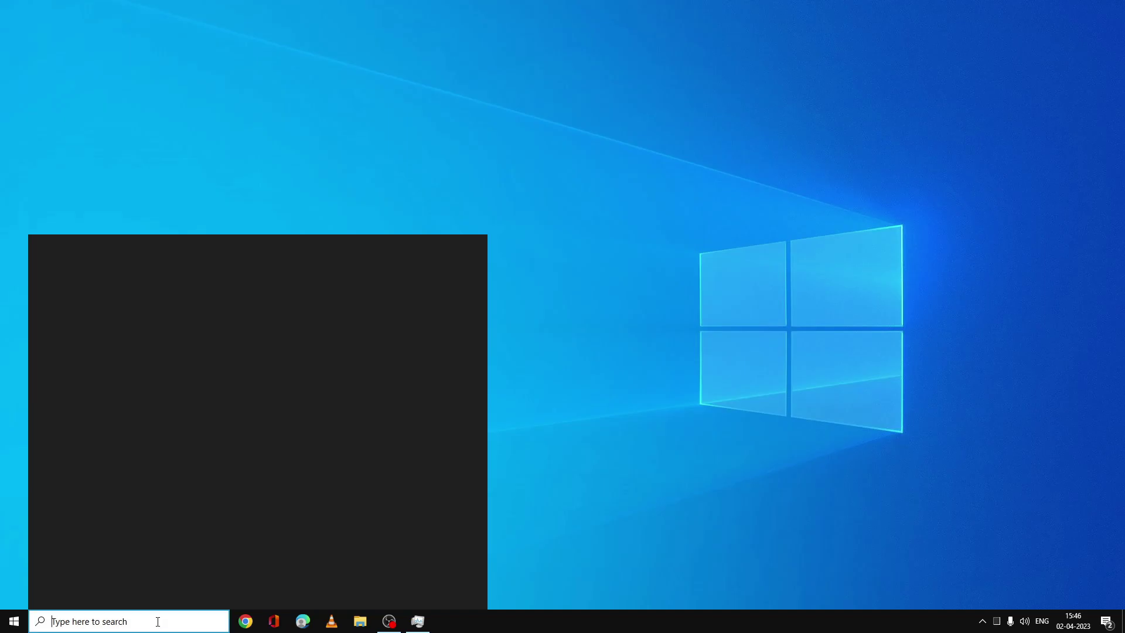
pyautogui.write('valorant')
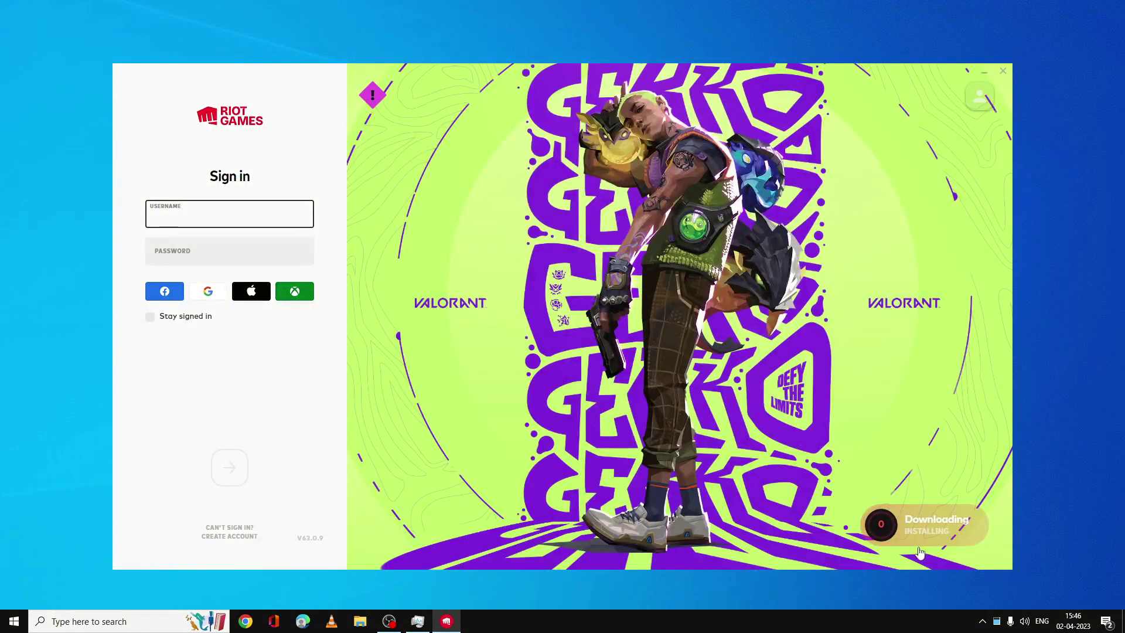
pyautogui.moveTo(917, 536)
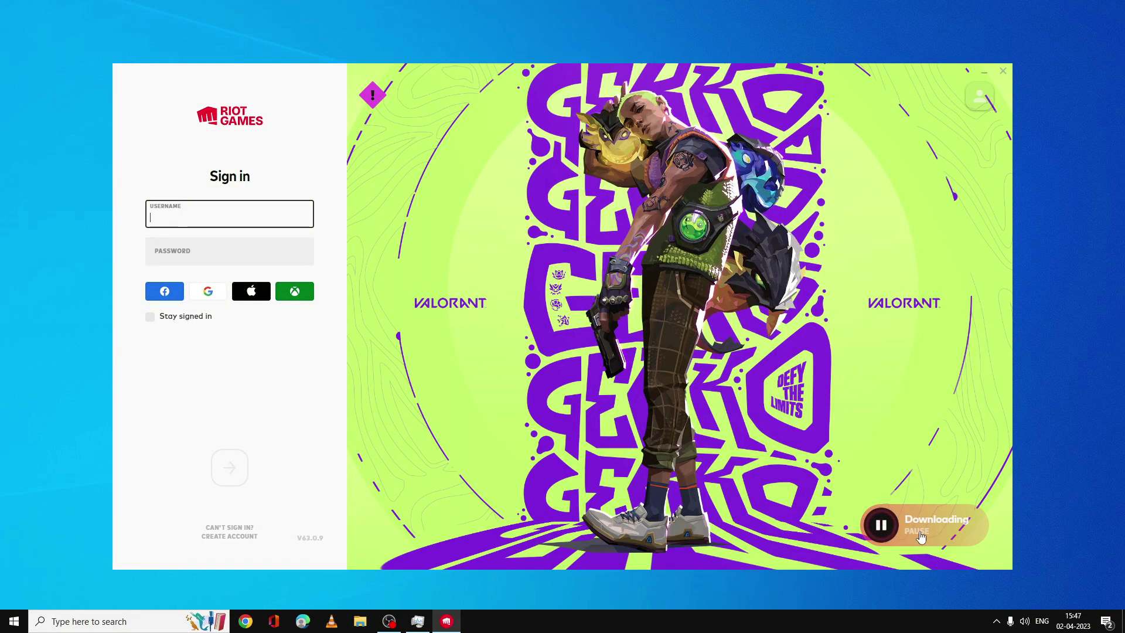
pyautogui.click(984, 71)
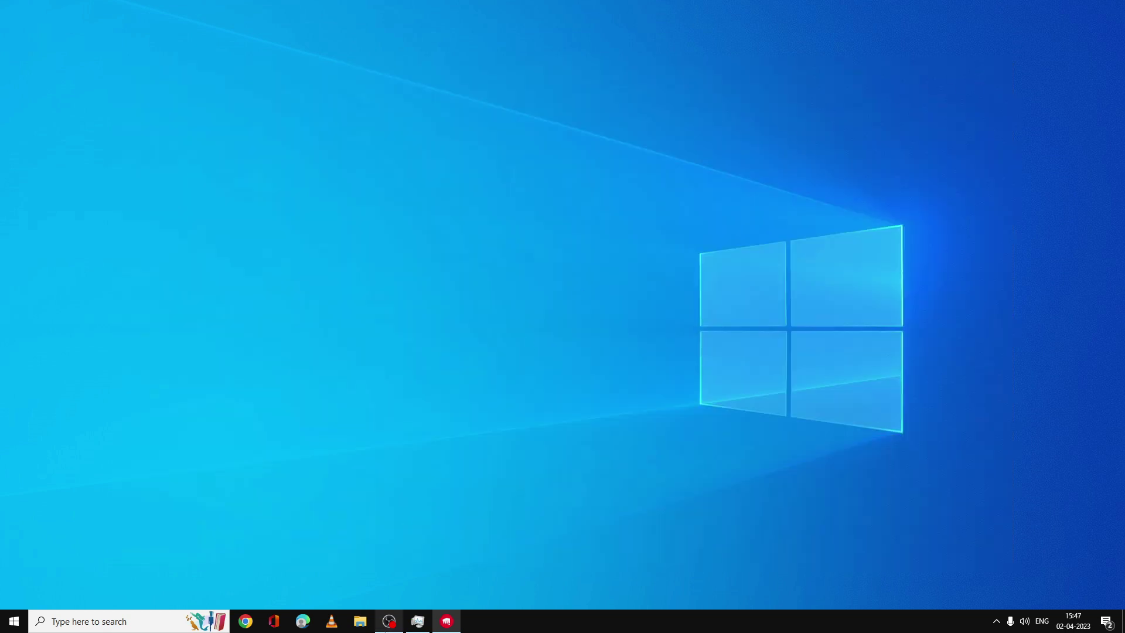
# Set RiotClientServices.exe to High priority on Task Manager's Details tab and confirm
pyautogui.click(417, 621)
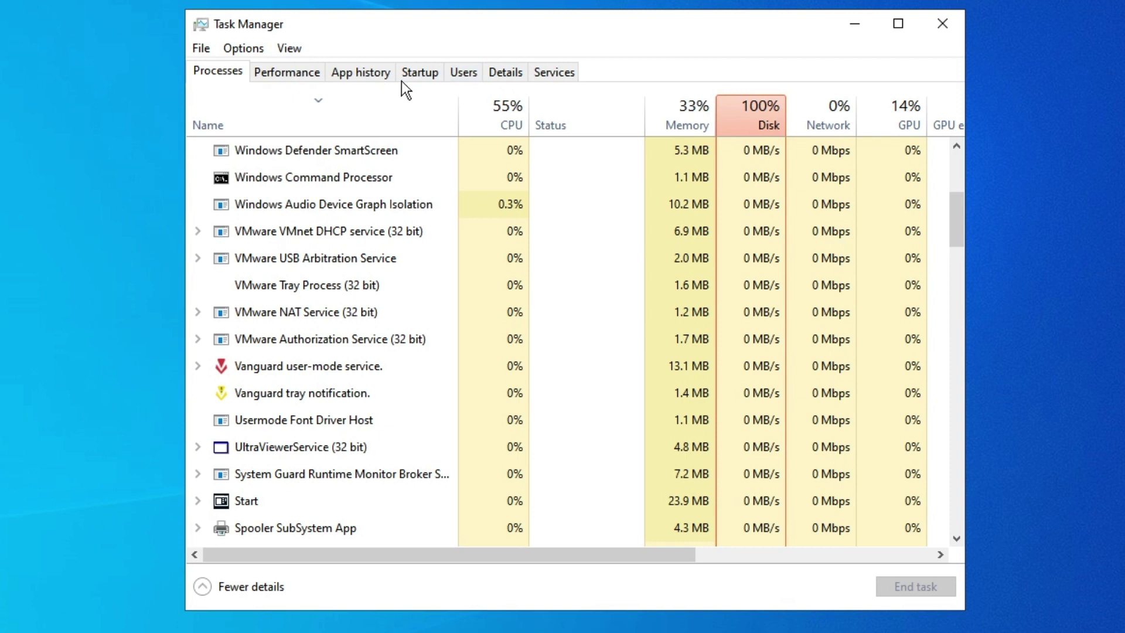
pyautogui.click(510, 73)
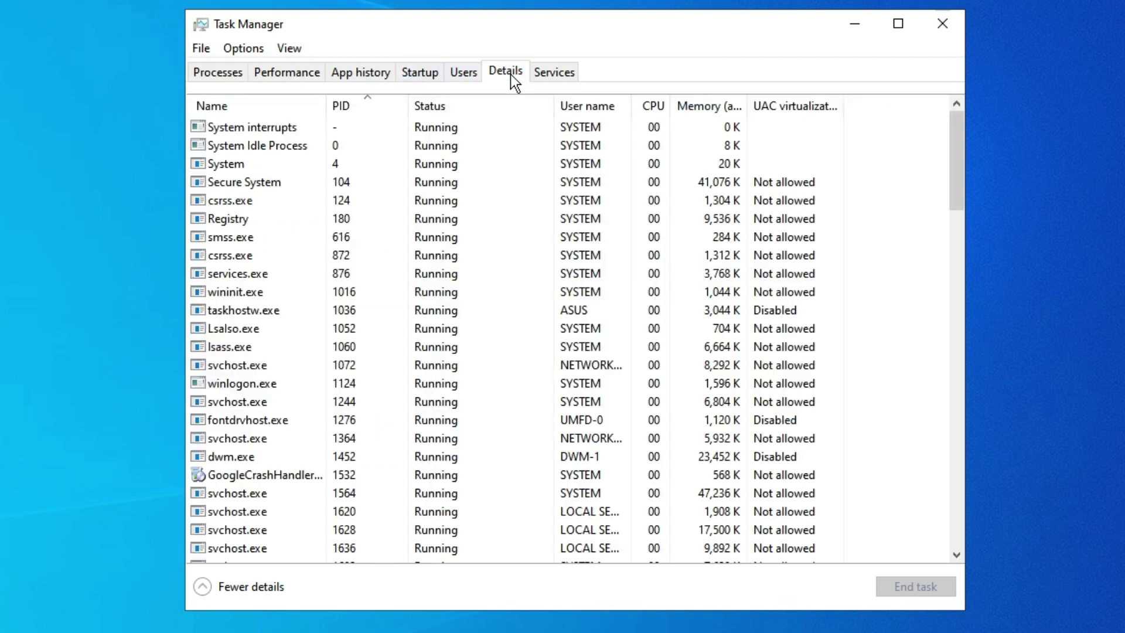
pyautogui.scroll(-12, 307, 221)
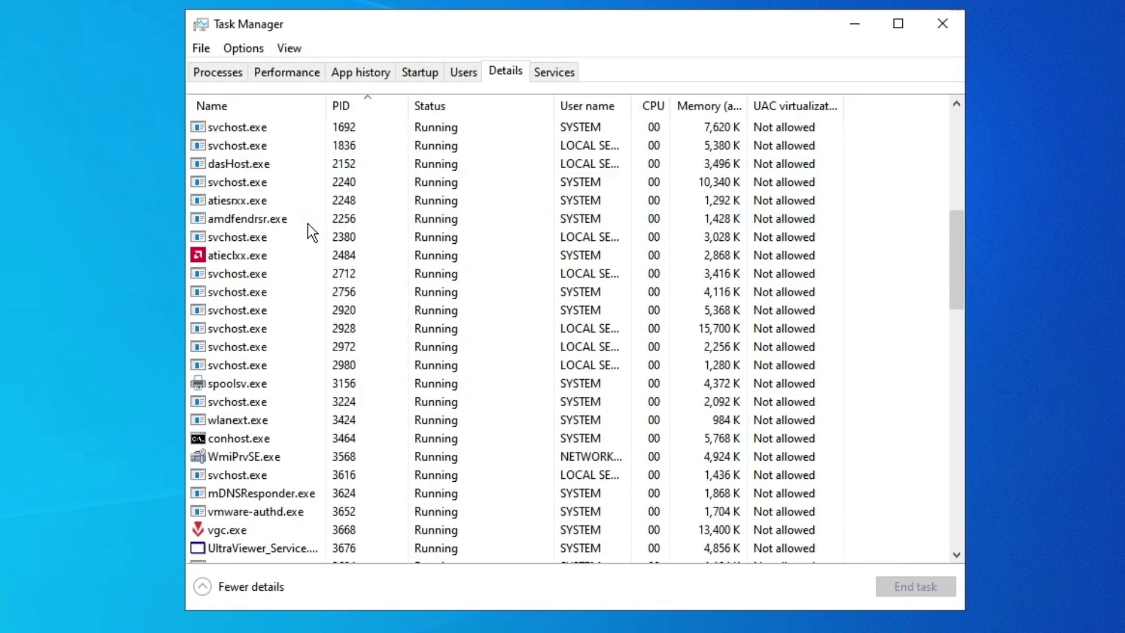
pyautogui.scroll(-12, 308, 223)
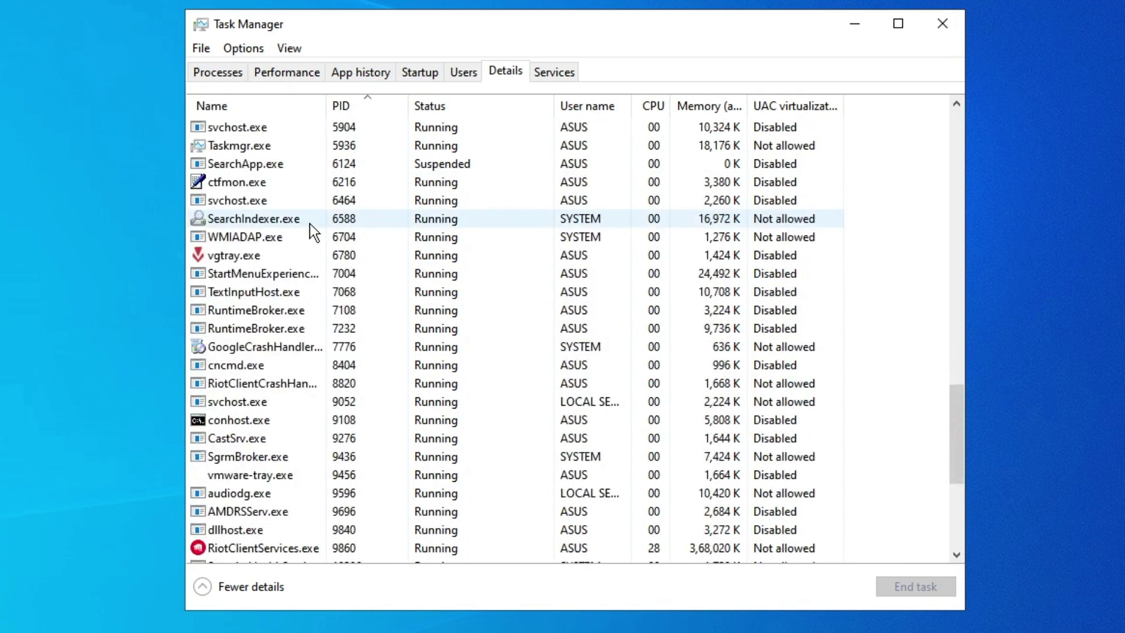
pyautogui.scroll(-4, 309, 223)
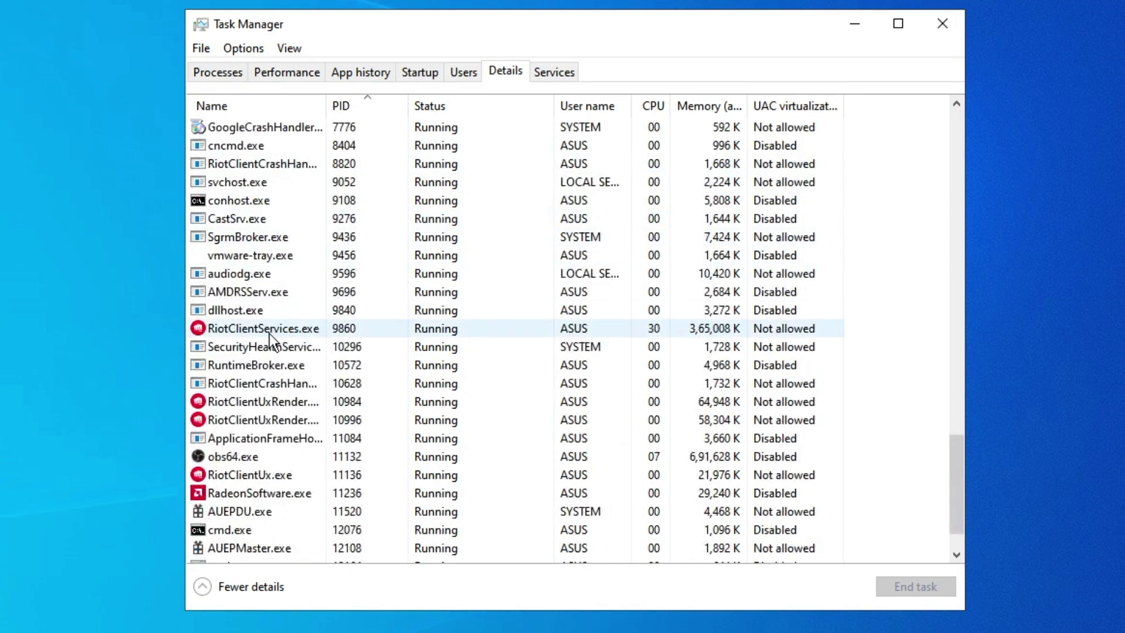
pyautogui.click(286, 326)
pyautogui.rightClick(286, 326)
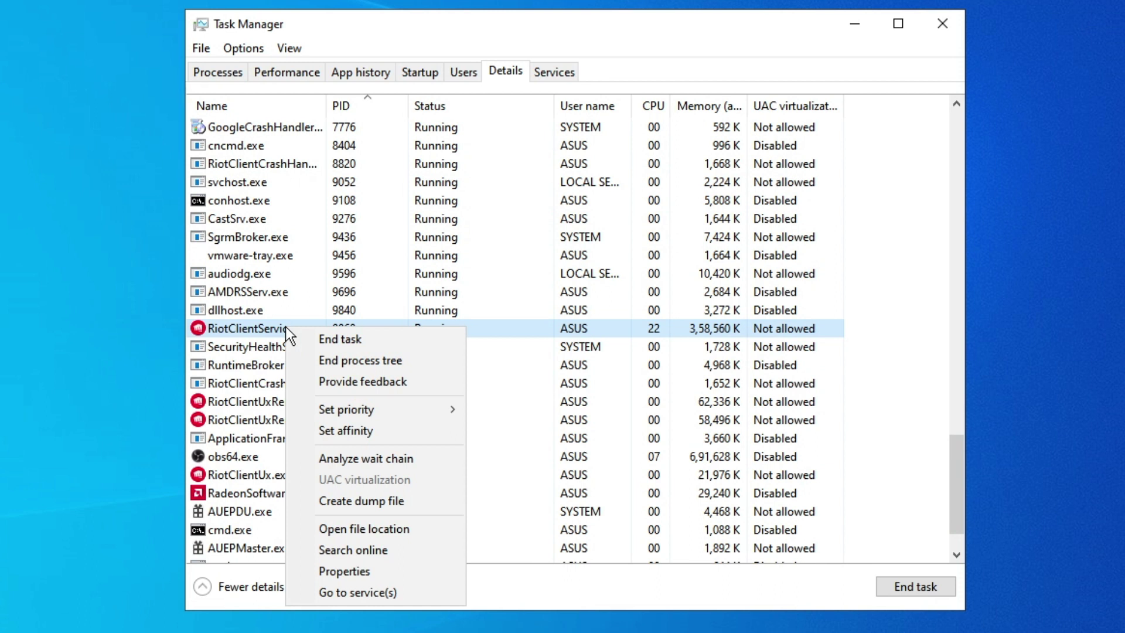
pyautogui.moveTo(357, 407)
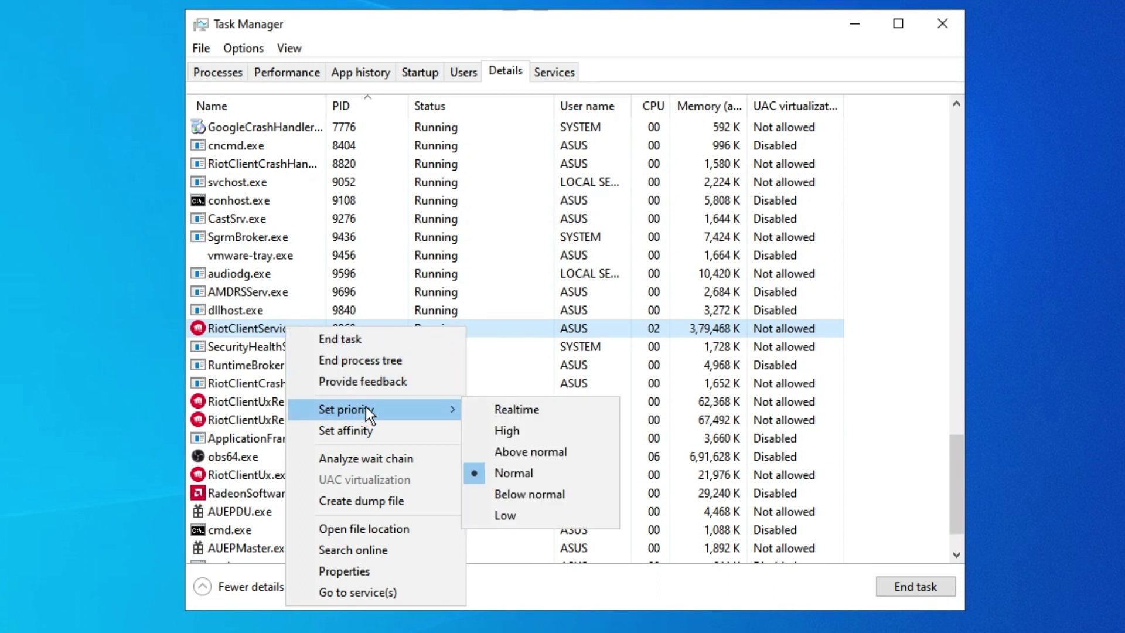
pyautogui.click(509, 430)
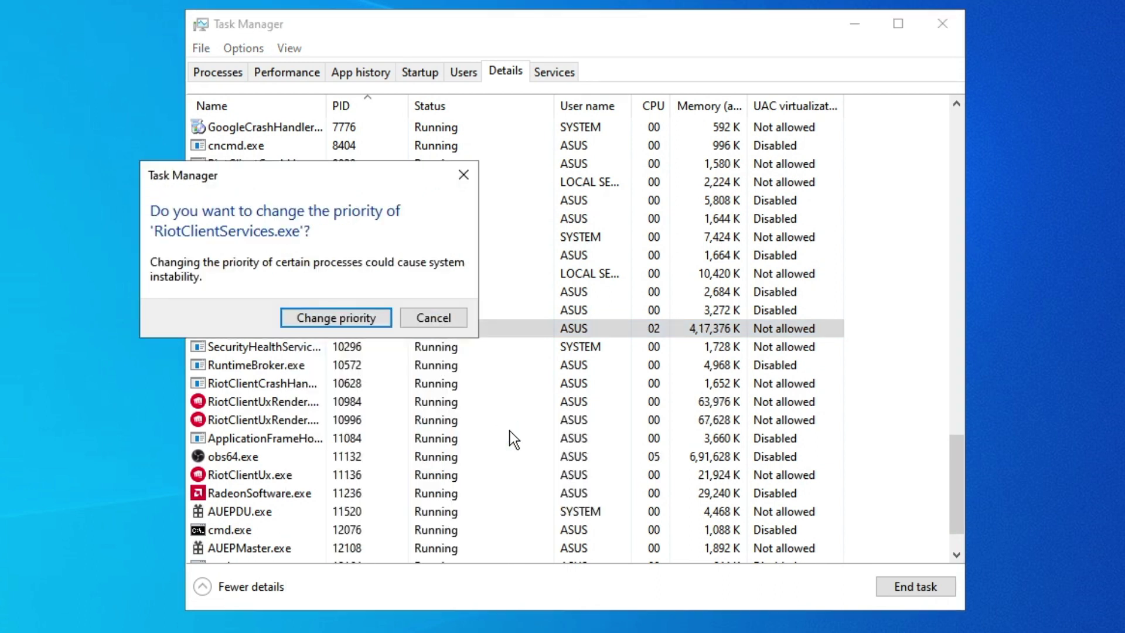
pyautogui.click(356, 321)
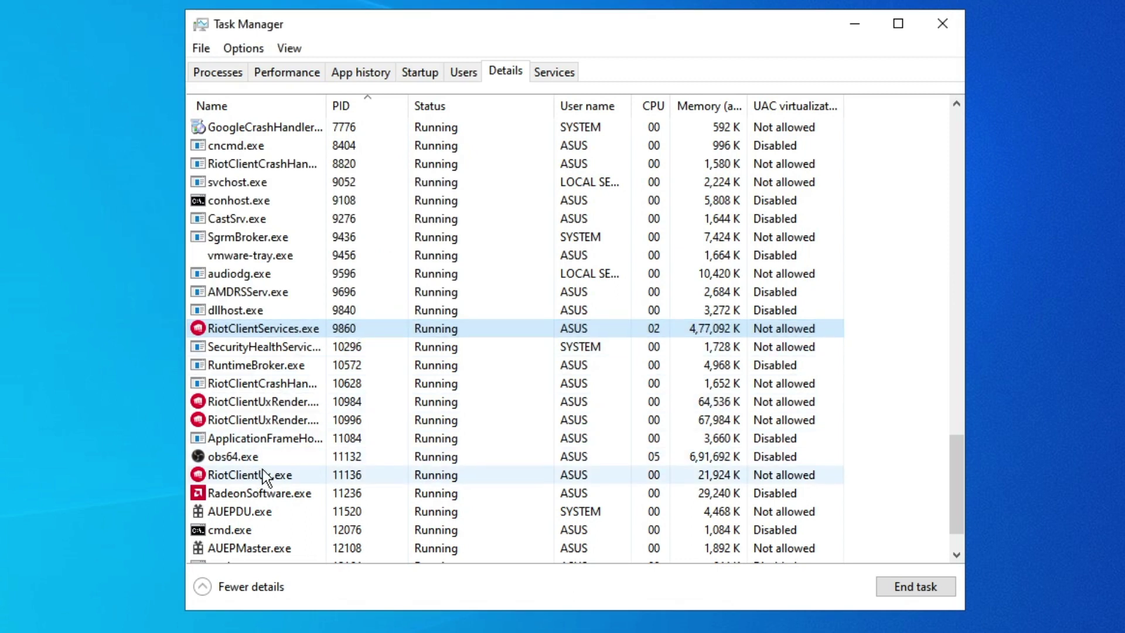
# Raise RiotClientUx.exe's priority, confirm the change, and close Task Manager
pyautogui.click(275, 402)
pyautogui.rightClick(290, 404)
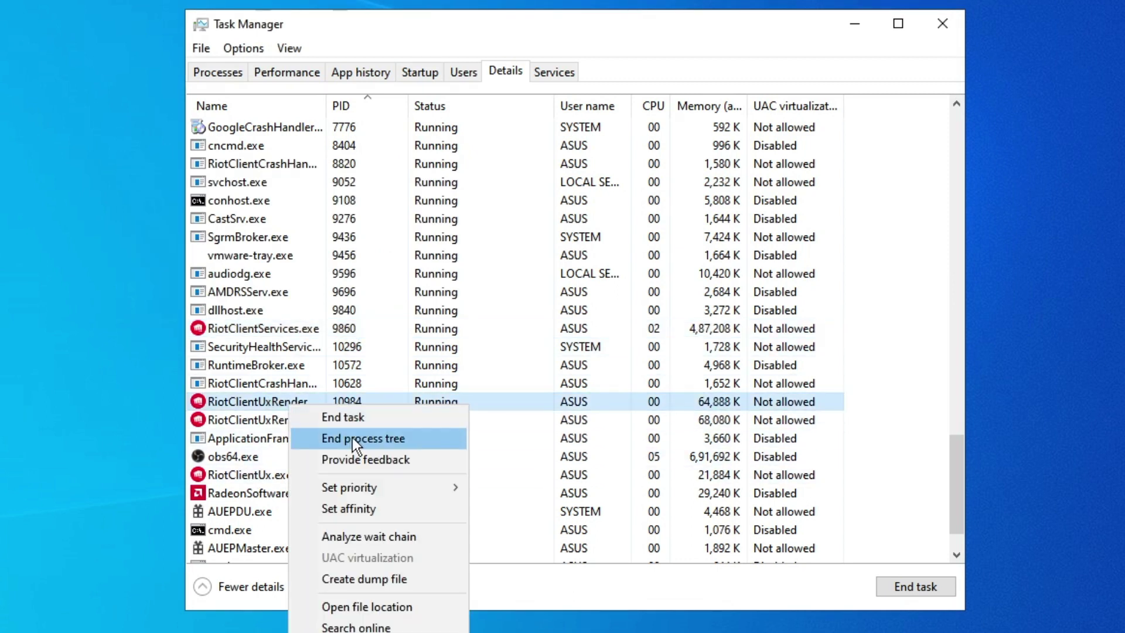
pyautogui.click(289, 419)
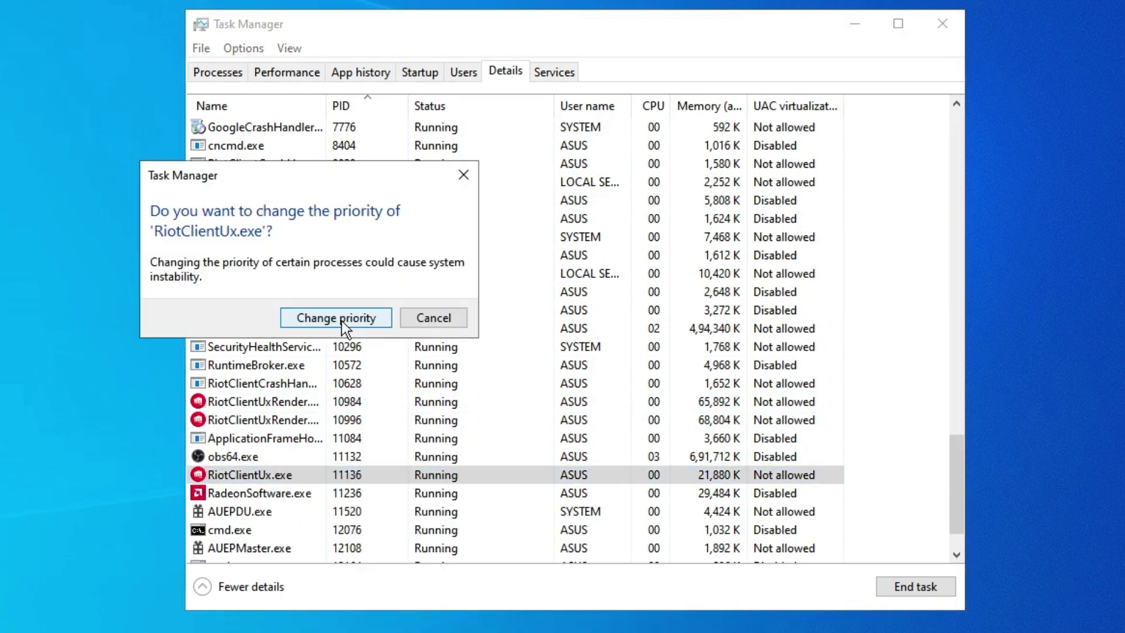
pyautogui.click(342, 321)
pyautogui.scroll(-1, 305, 358)
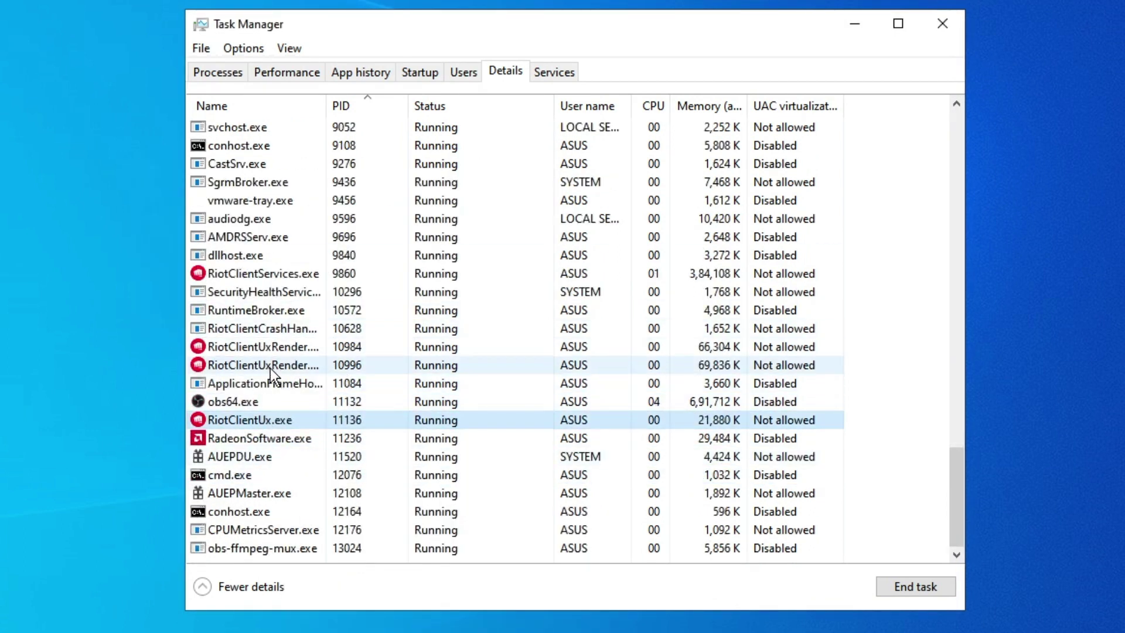
pyautogui.click(939, 22)
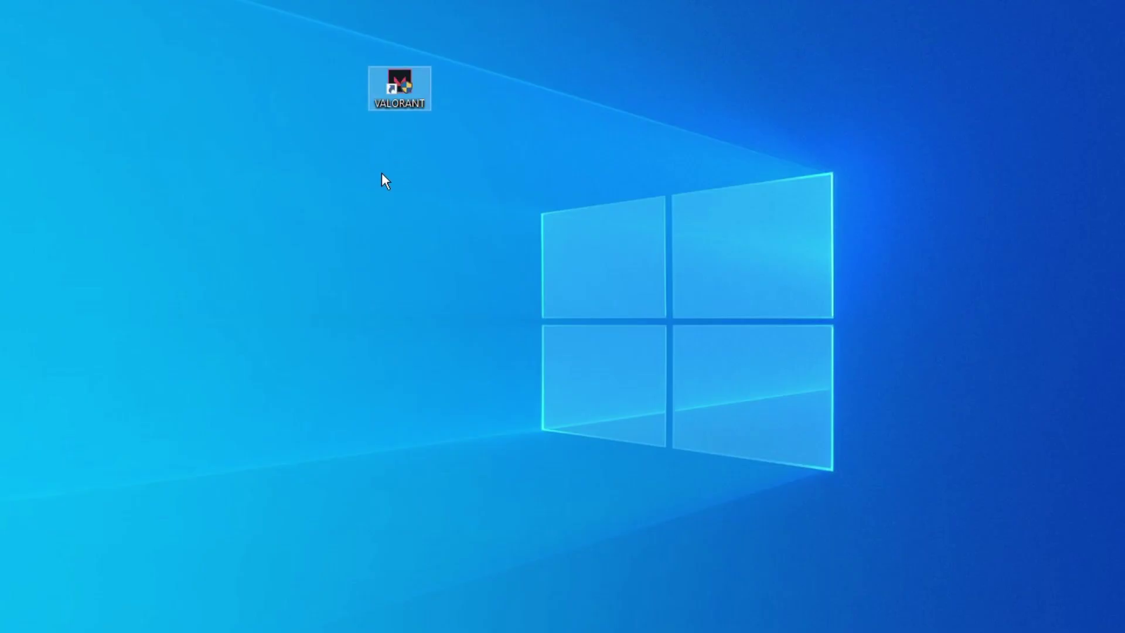
# Copy the C:\Riot Games\Riot Client path from the VALORANT shortcut's file location, then close Explorer
pyautogui.rightClick(400, 91)
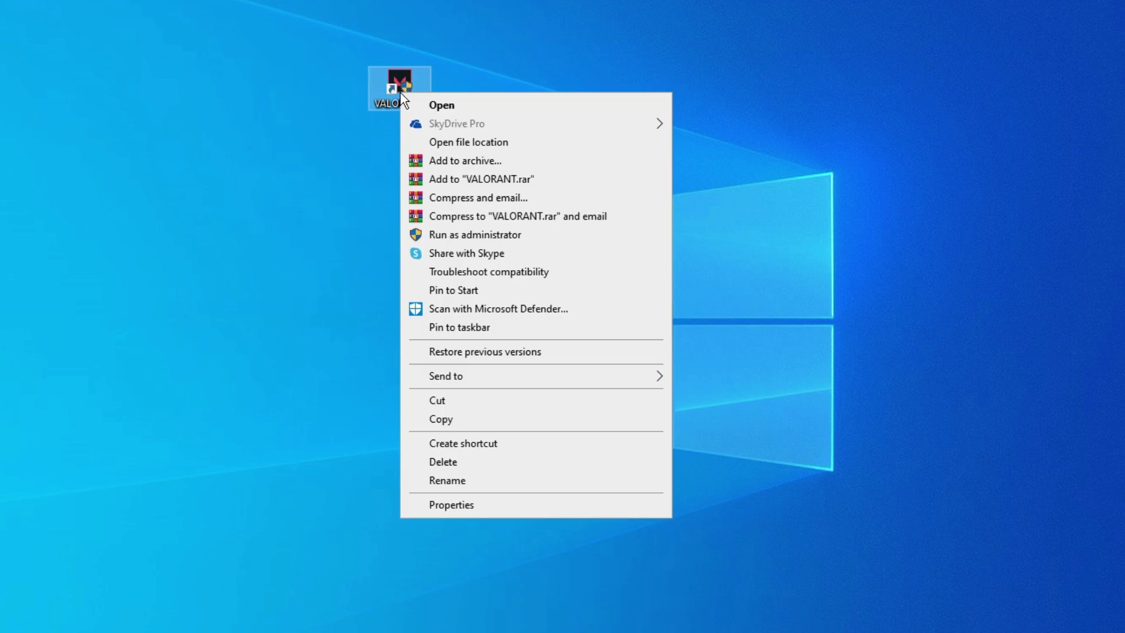
pyautogui.click(458, 143)
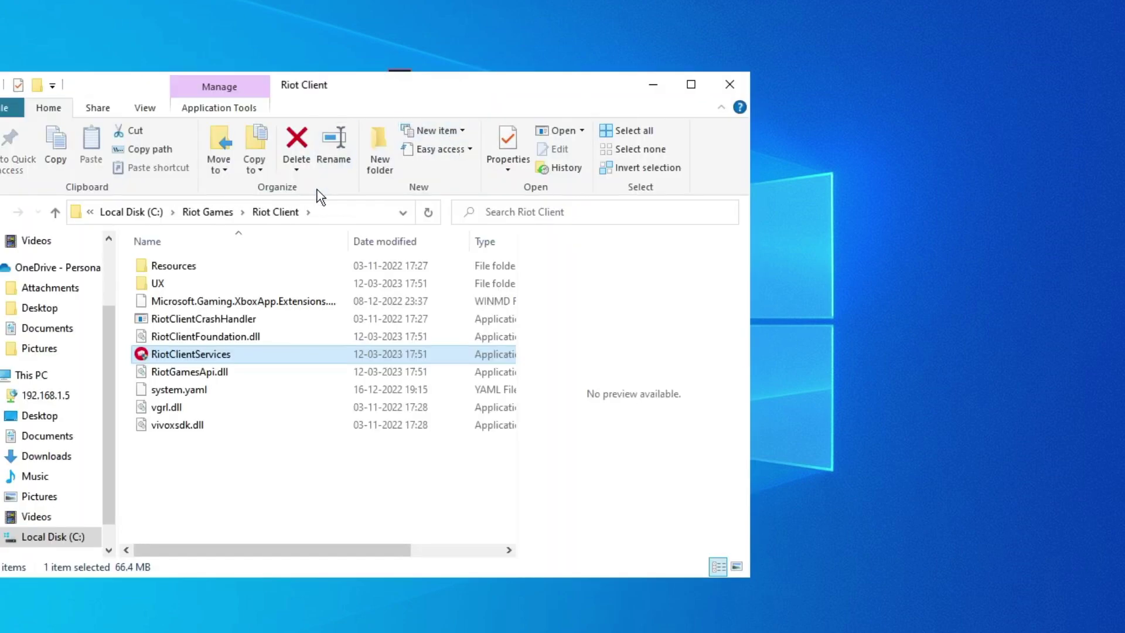
pyautogui.click(324, 209)
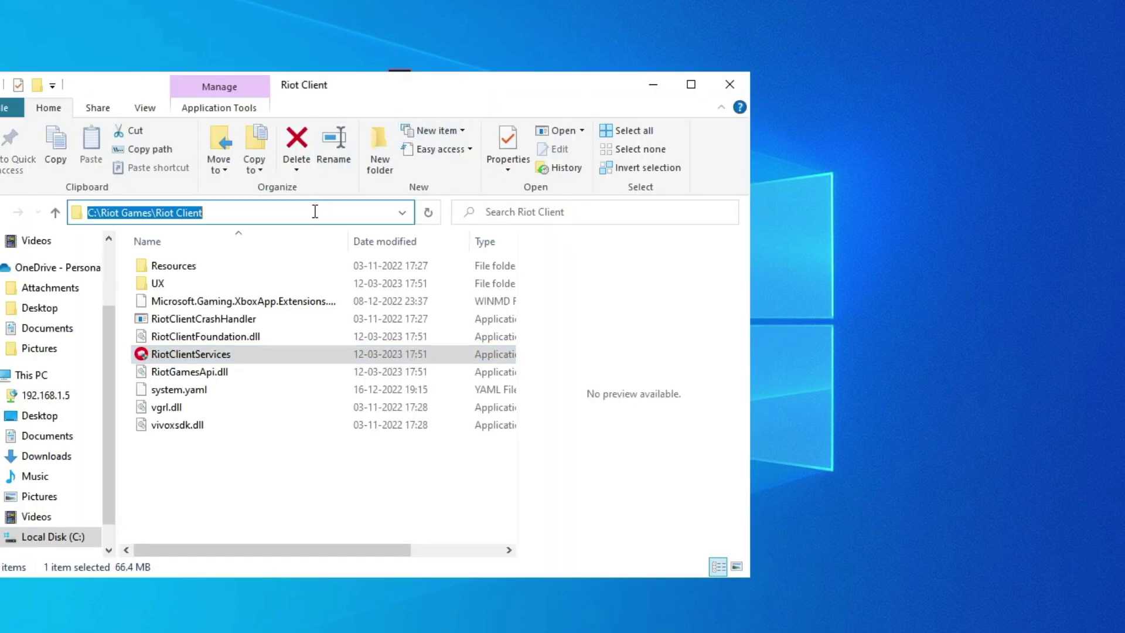
pyautogui.rightClick(177, 213)
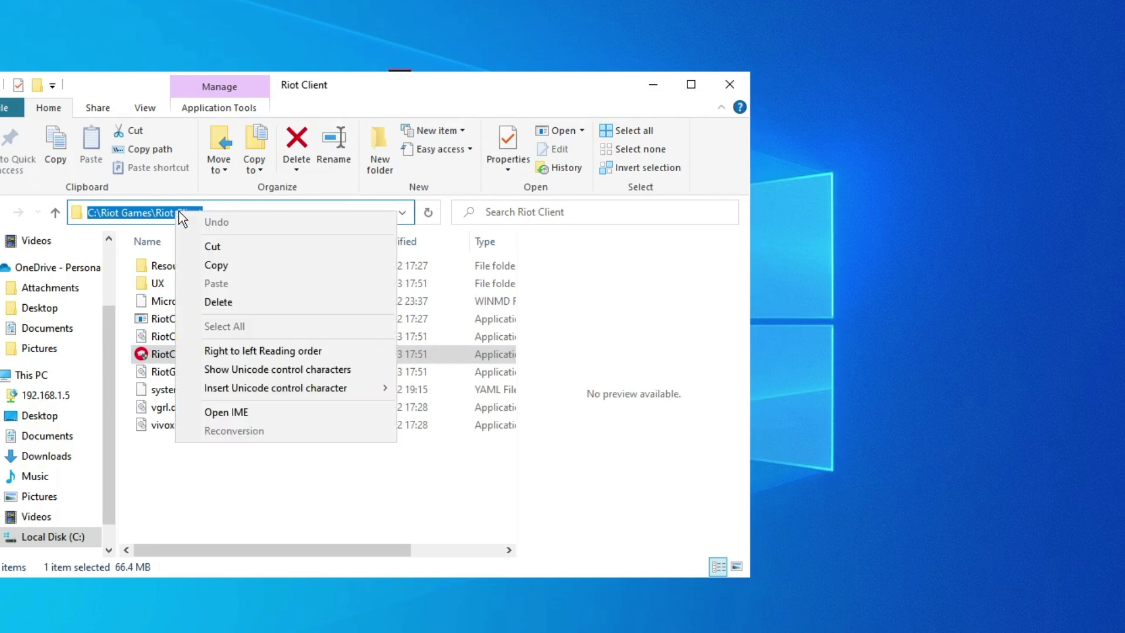
pyautogui.click(227, 265)
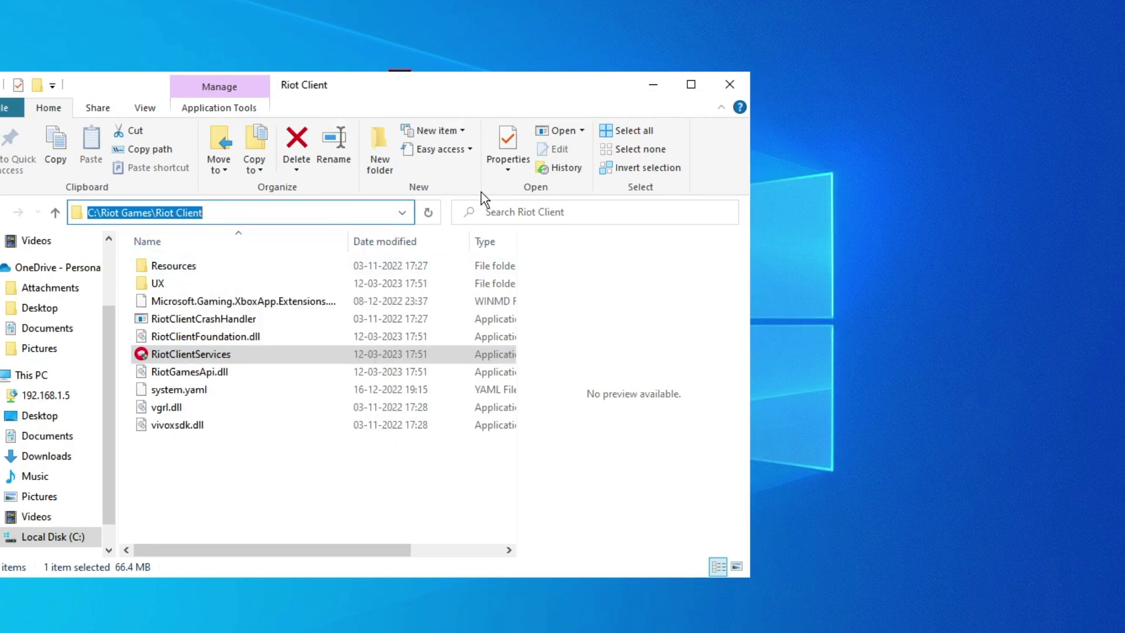
pyautogui.click(739, 79)
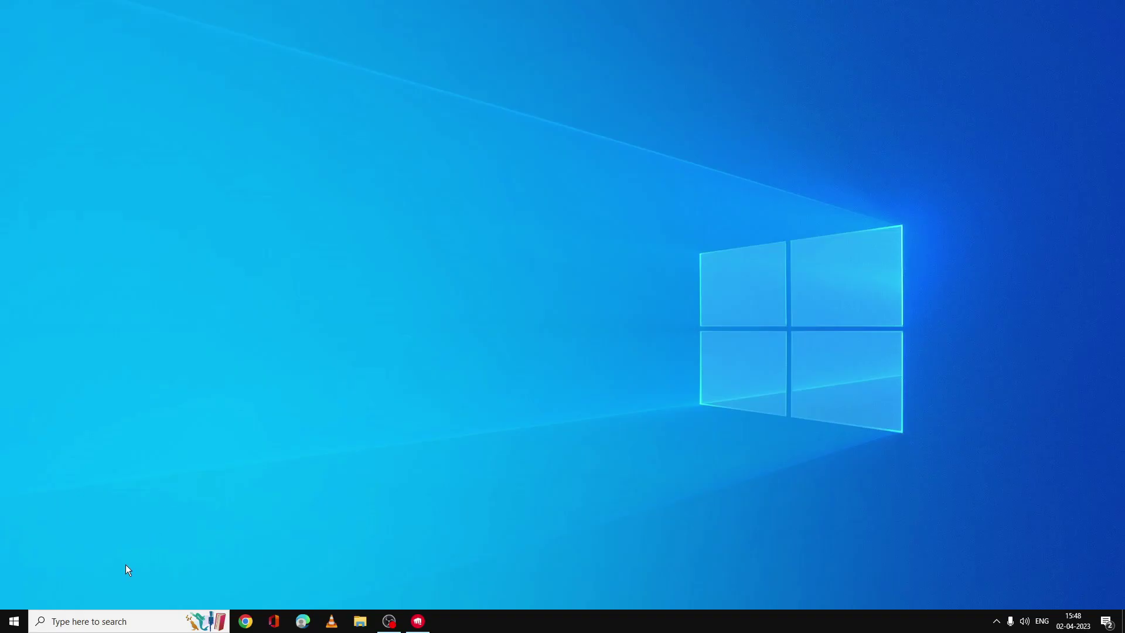
# Add C:\Riot Games\Riot Client\RiotClientServices.exe to the Graphics settings app list
pyautogui.click(116, 619)
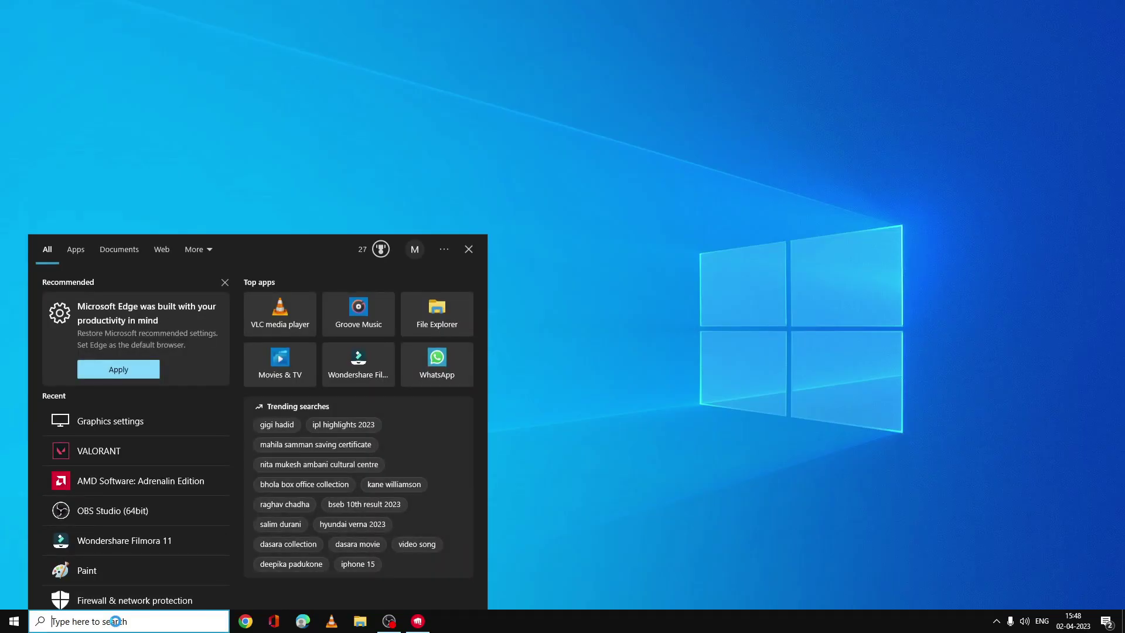
pyautogui.write('graphic')
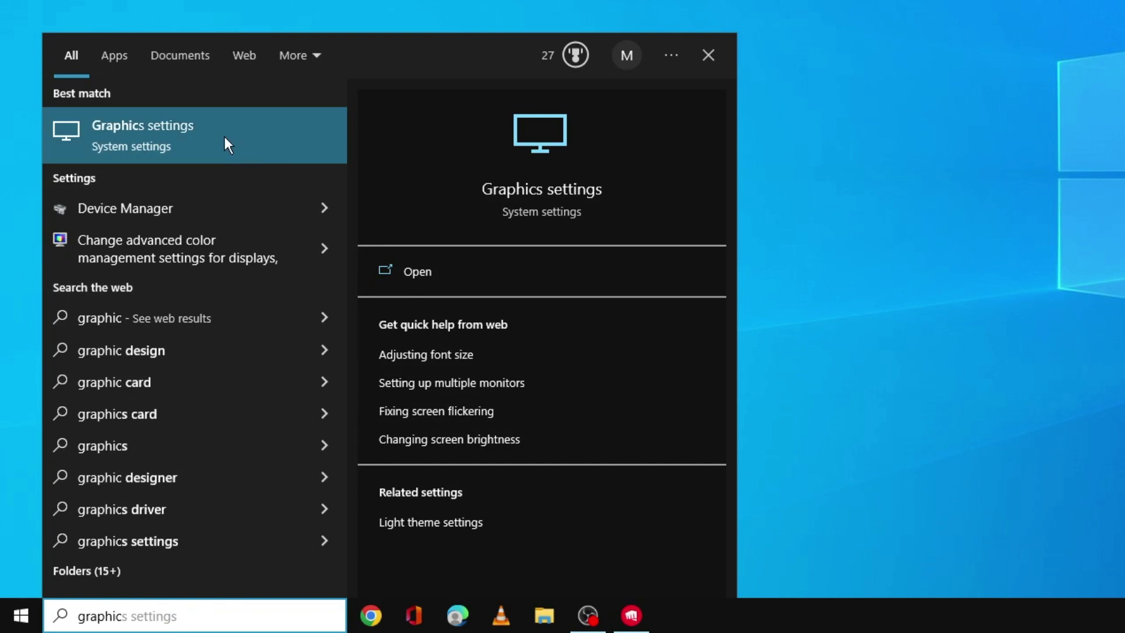
pyautogui.click(226, 141)
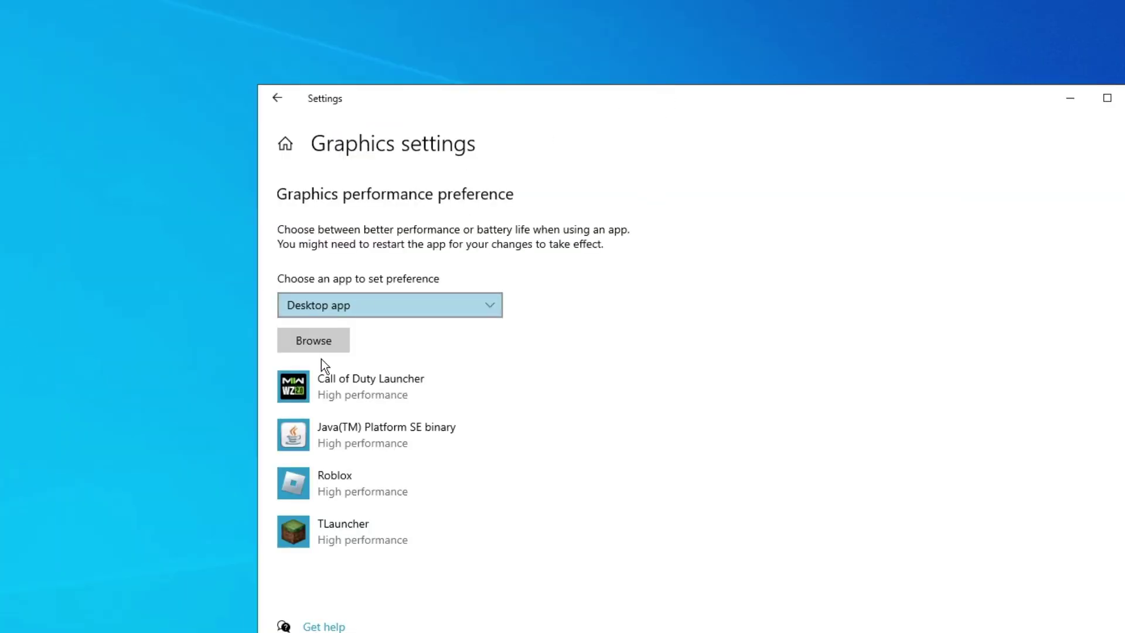
pyautogui.click(321, 344)
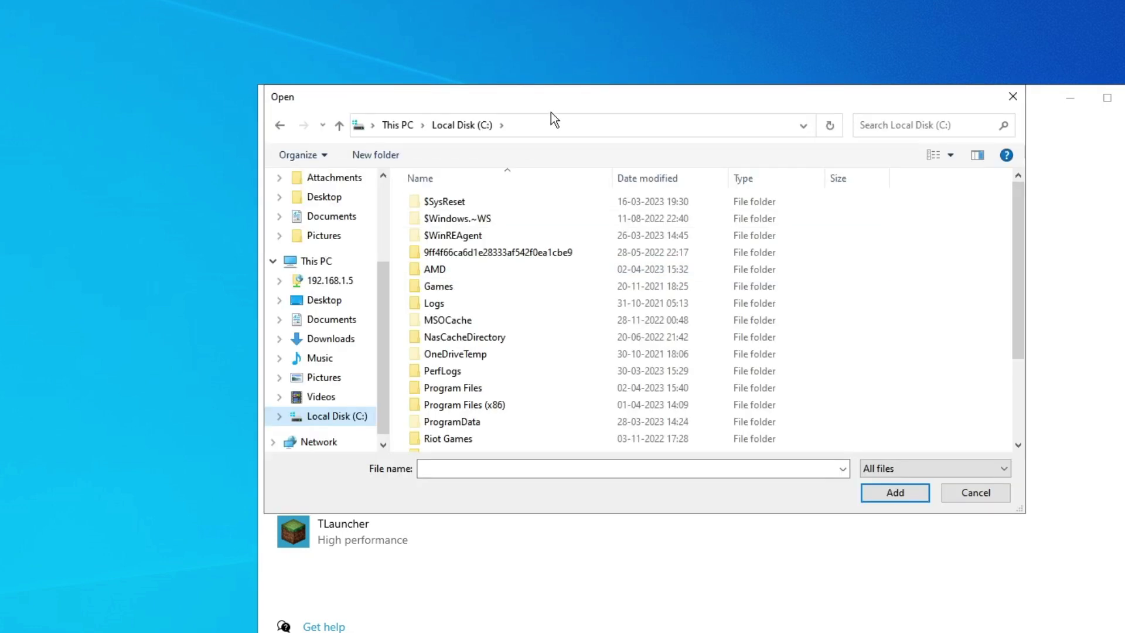
pyautogui.click(551, 127)
pyautogui.press('BackSpace')
pyautogui.hotkey('ctrl', 'v')
pyautogui.press('Return')
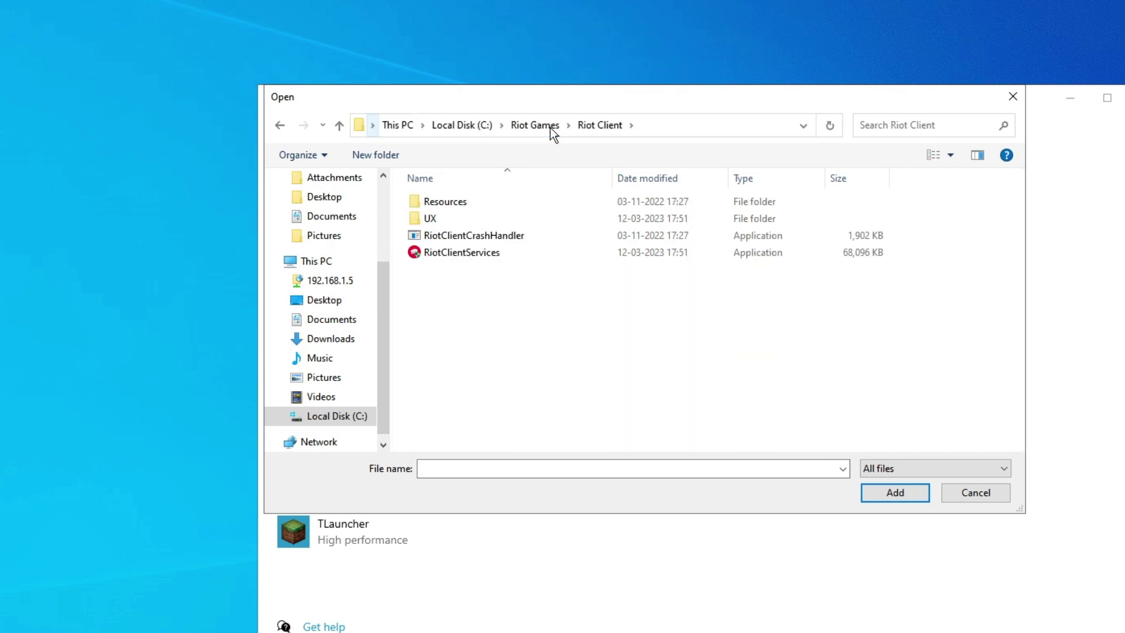
pyautogui.click(480, 255)
pyautogui.click(885, 498)
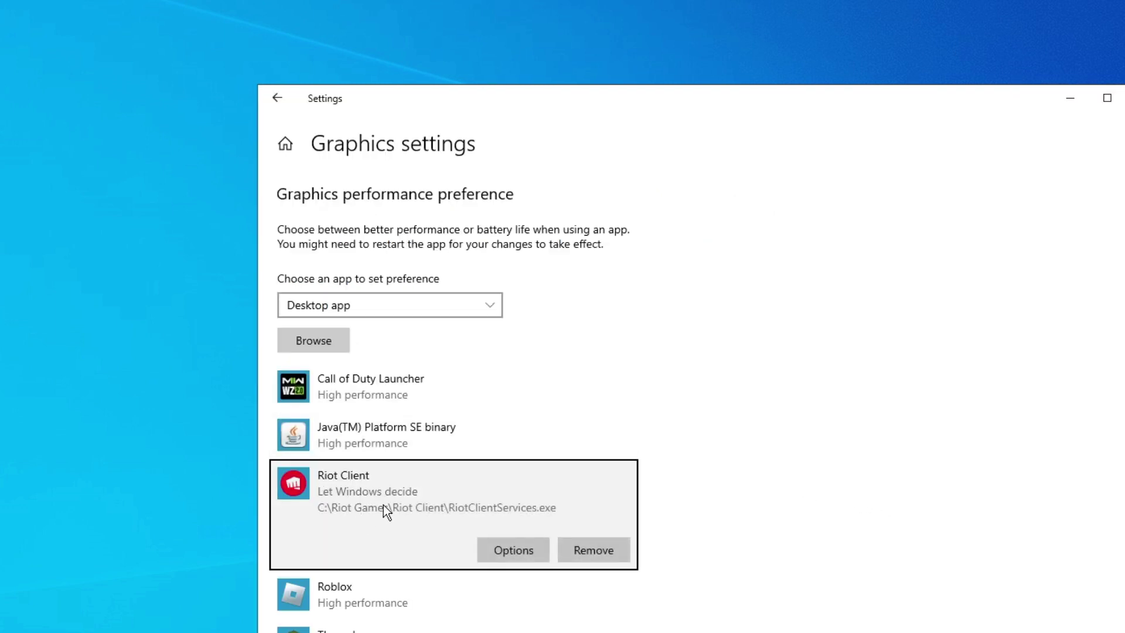
# Set Riot Client's graphics preference to High performance, save it, and close Settings
pyautogui.click(501, 551)
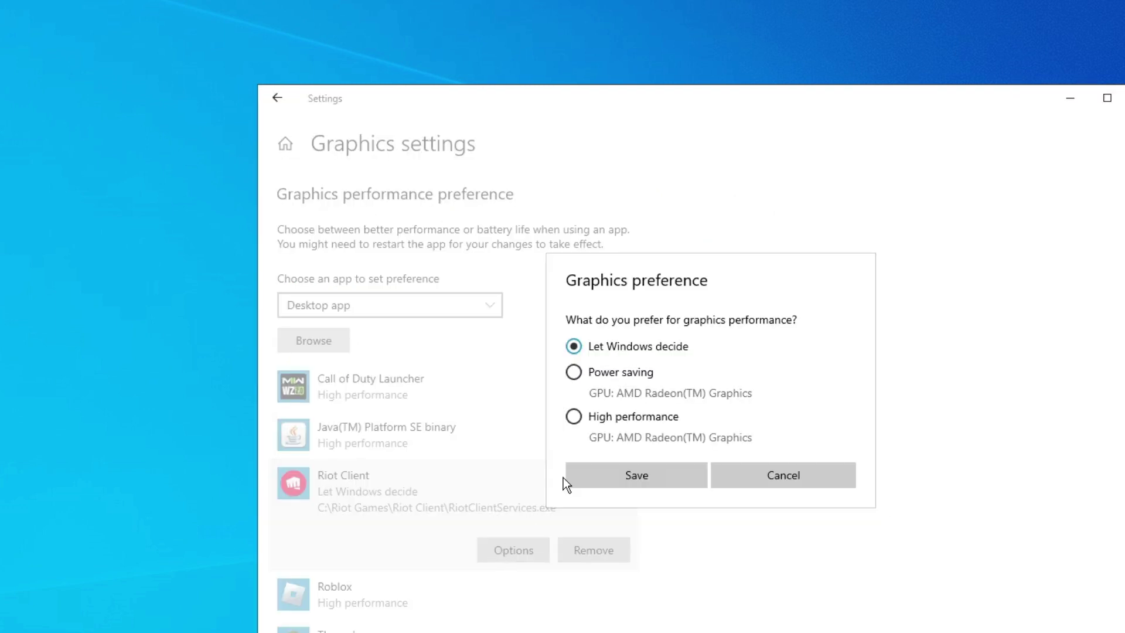
pyautogui.click(575, 417)
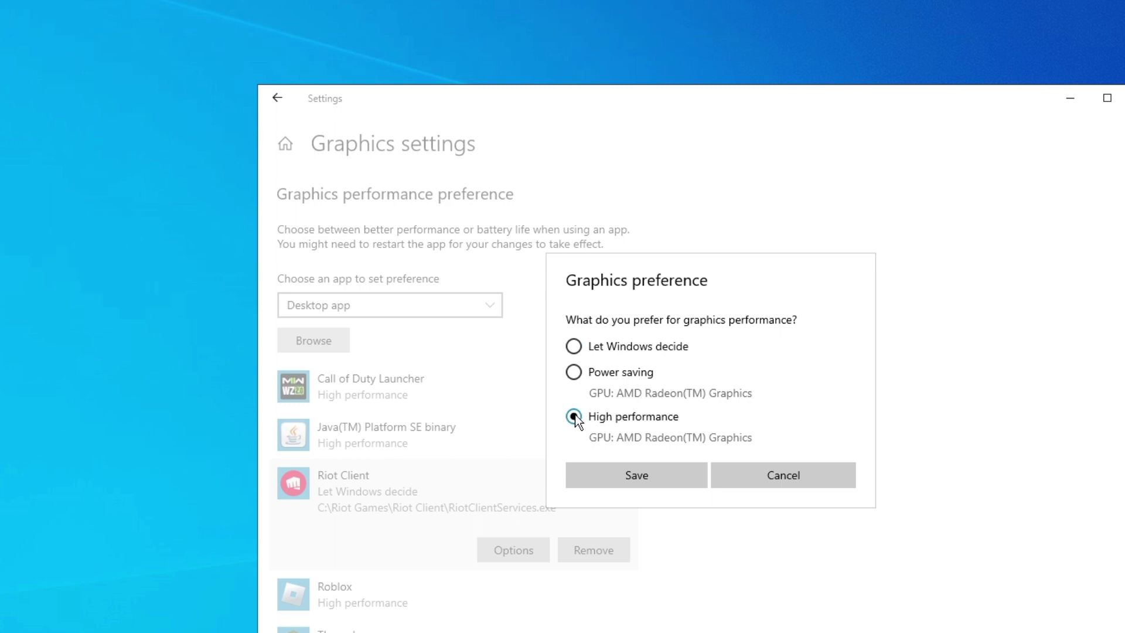
pyautogui.click(642, 472)
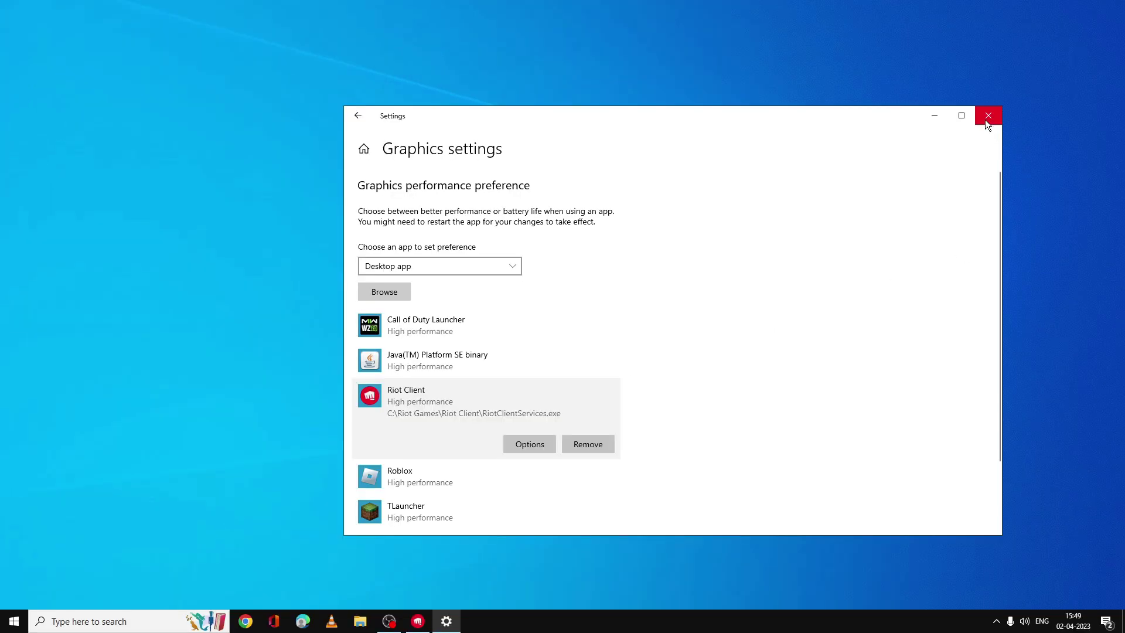
pyautogui.click(985, 118)
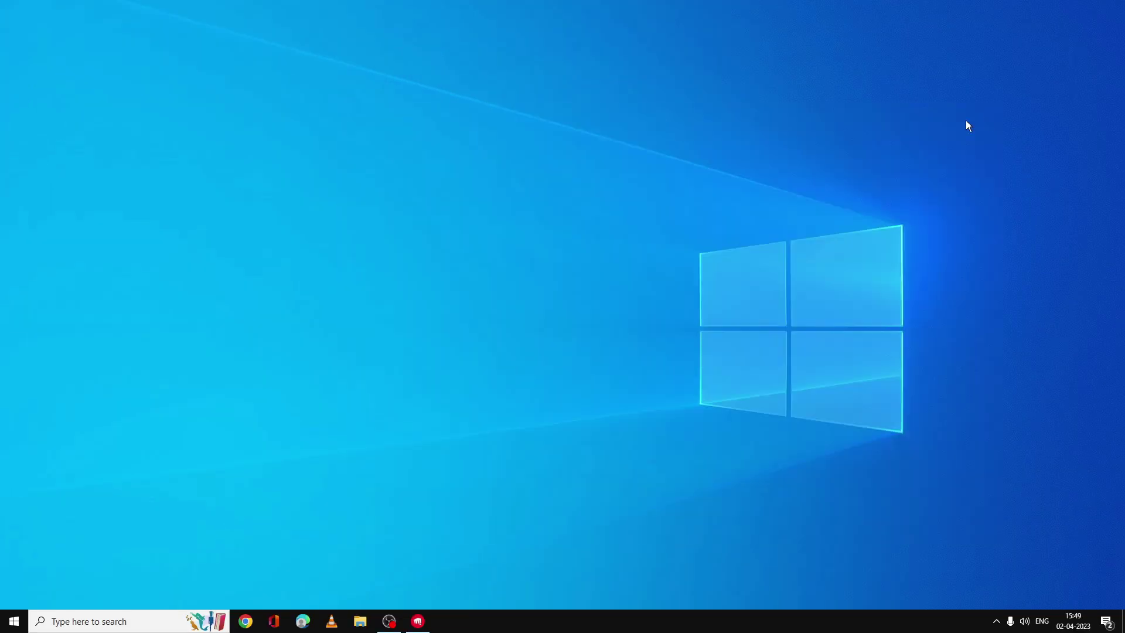
# Launch sysdm.cpl and start a new system variable under Advanced > Environment Variables
pyautogui.click(138, 625)
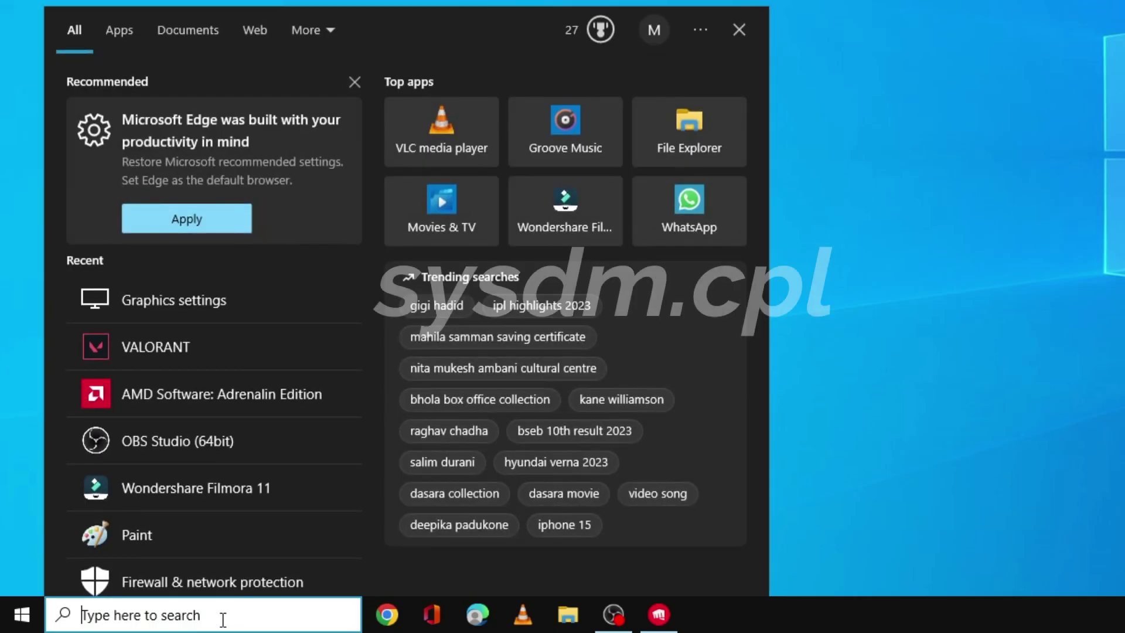
pyautogui.write('sysdm.cpl')
pyautogui.press('Return')
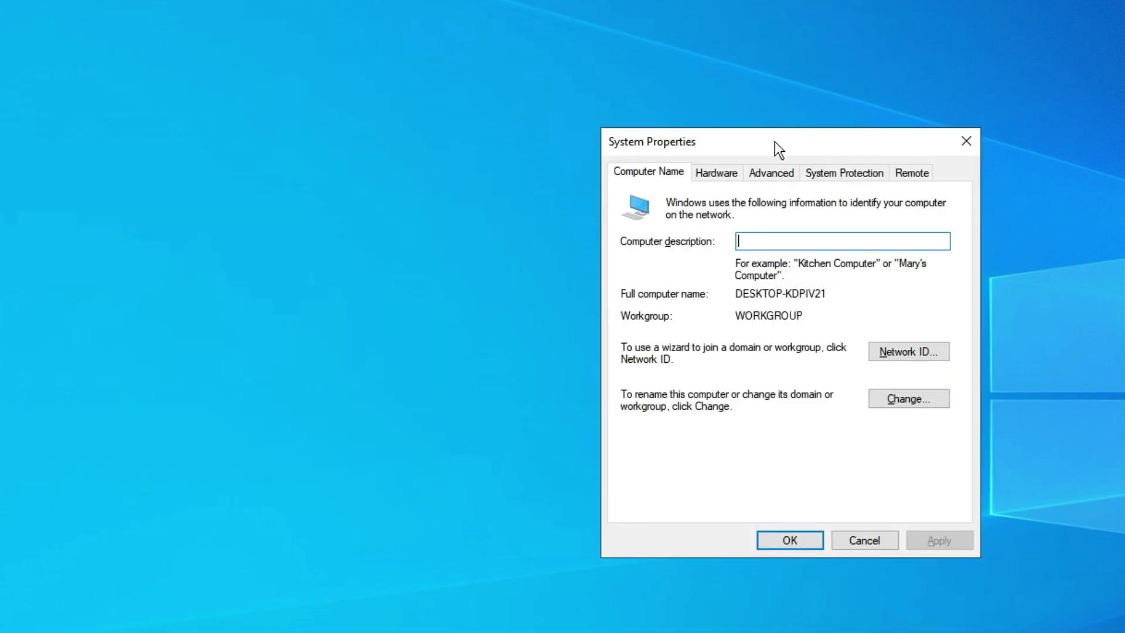
pyautogui.click(775, 171)
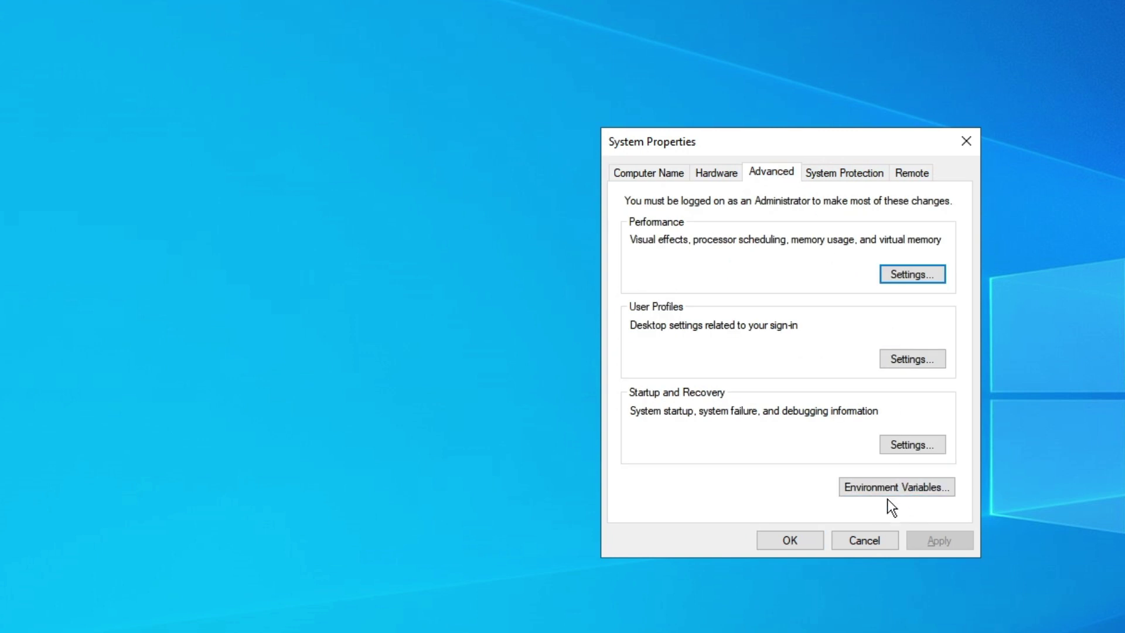
pyautogui.click(919, 498)
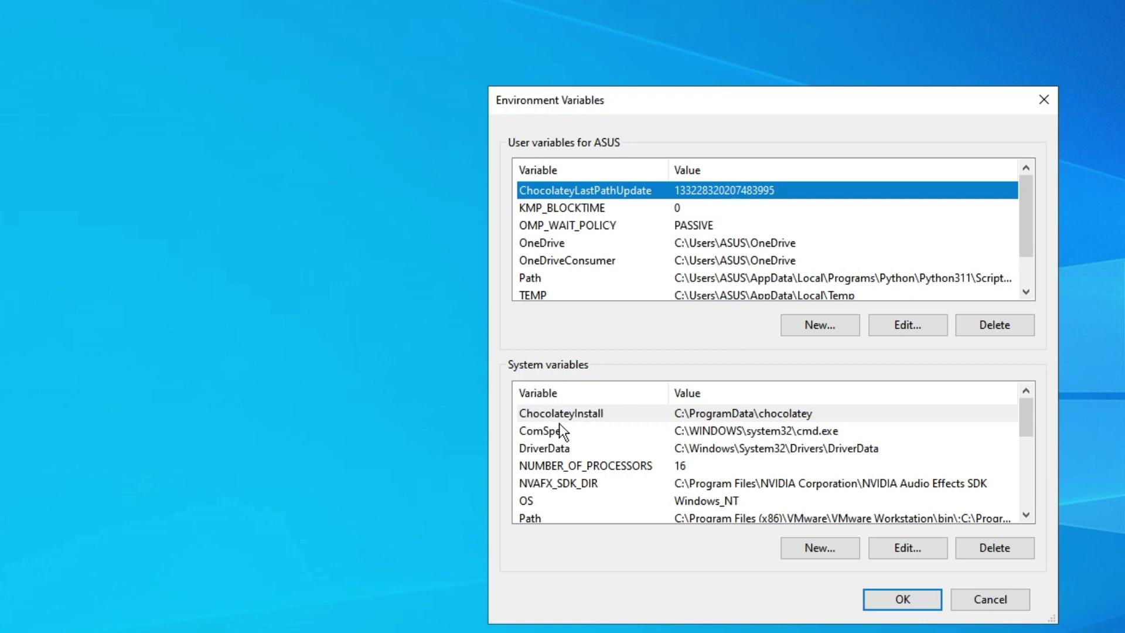
pyautogui.click(816, 549)
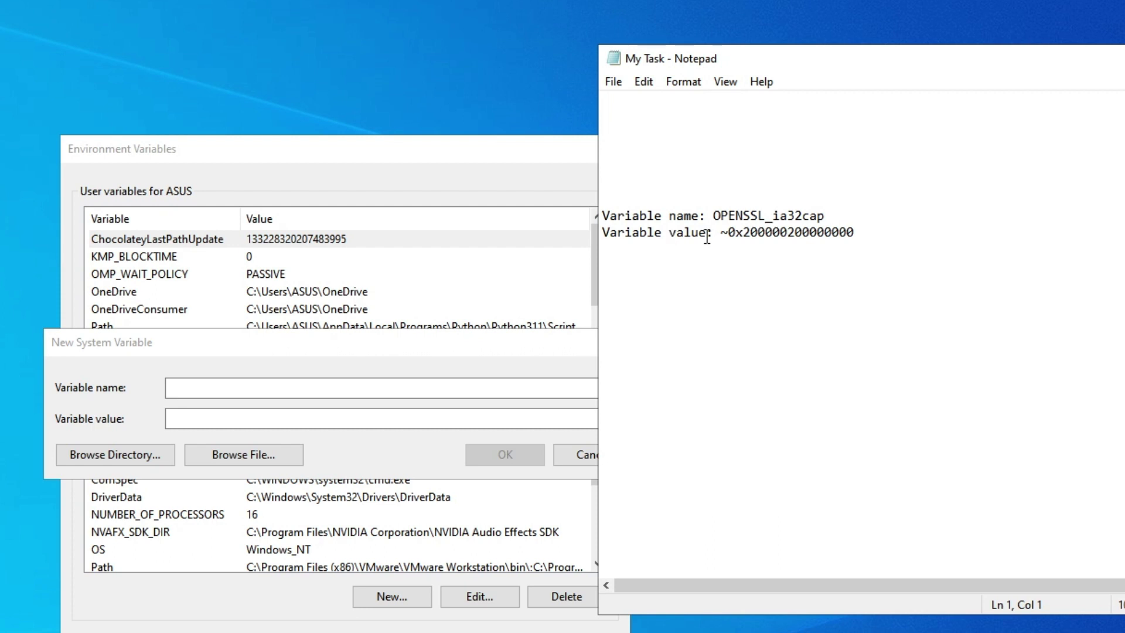
pyautogui.moveTo(713, 215); pyautogui.dragTo(838, 215)
pyautogui.hotkey('ctrl', 'c')
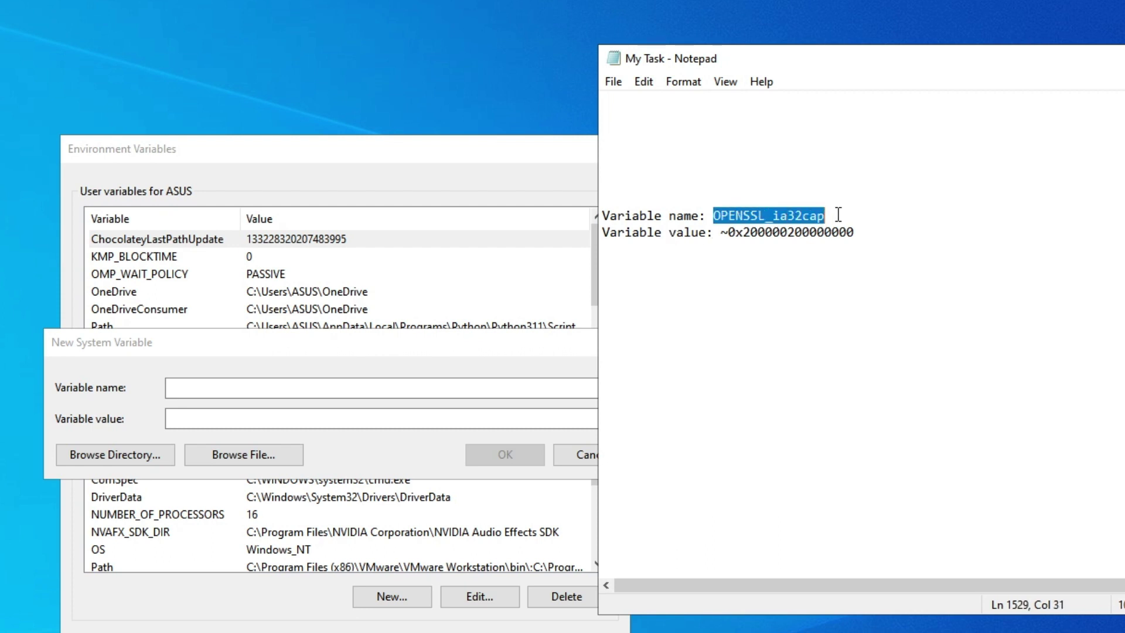
pyautogui.click(203, 385)
pyautogui.hotkey('ctrl', 'v')
pyautogui.click(745, 277)
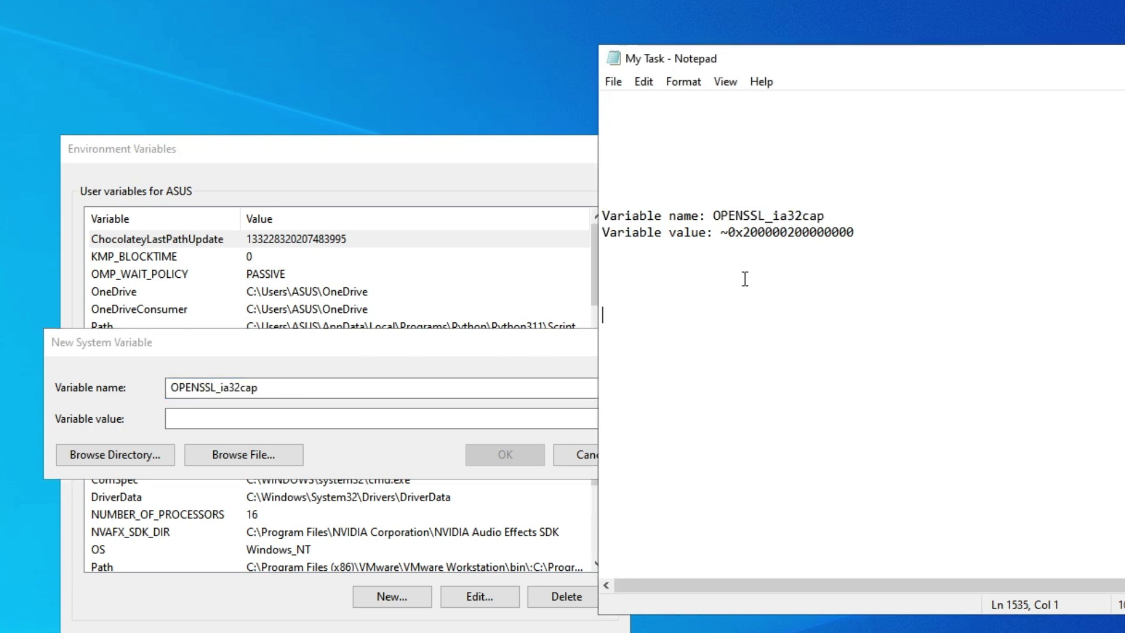
pyautogui.moveTo(721, 233); pyautogui.dragTo(861, 233)
pyautogui.hotkey('ctrl', 'c')
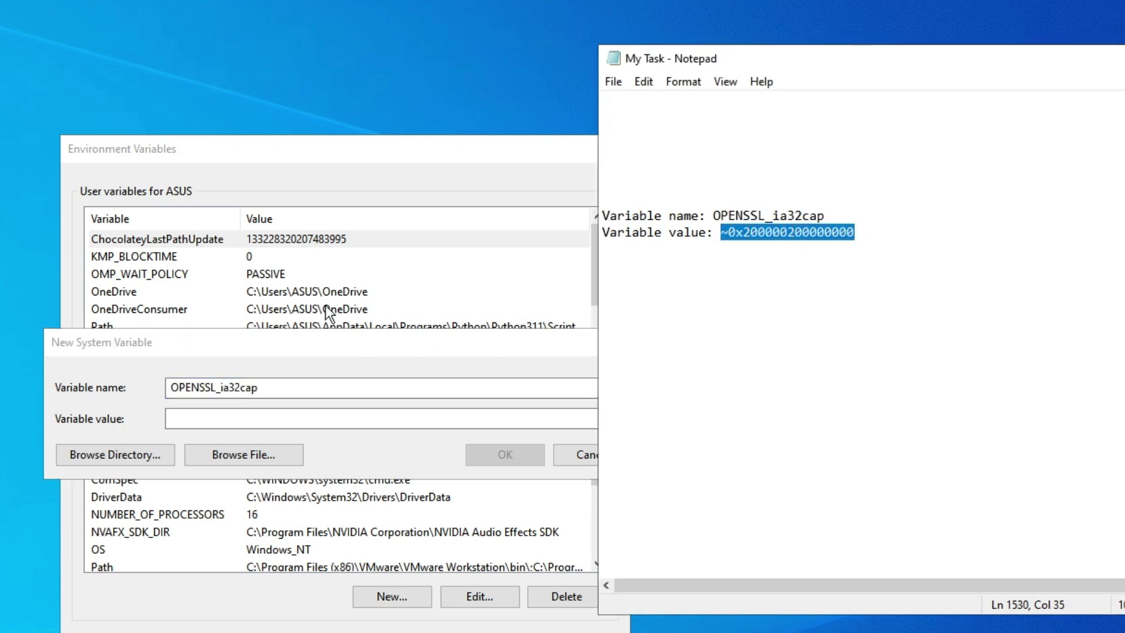
pyautogui.click(225, 418)
pyautogui.hotkey('ctrl', 'v')
# Save the new variable and close Environment Variables and System Properties
pyautogui.click(501, 452)
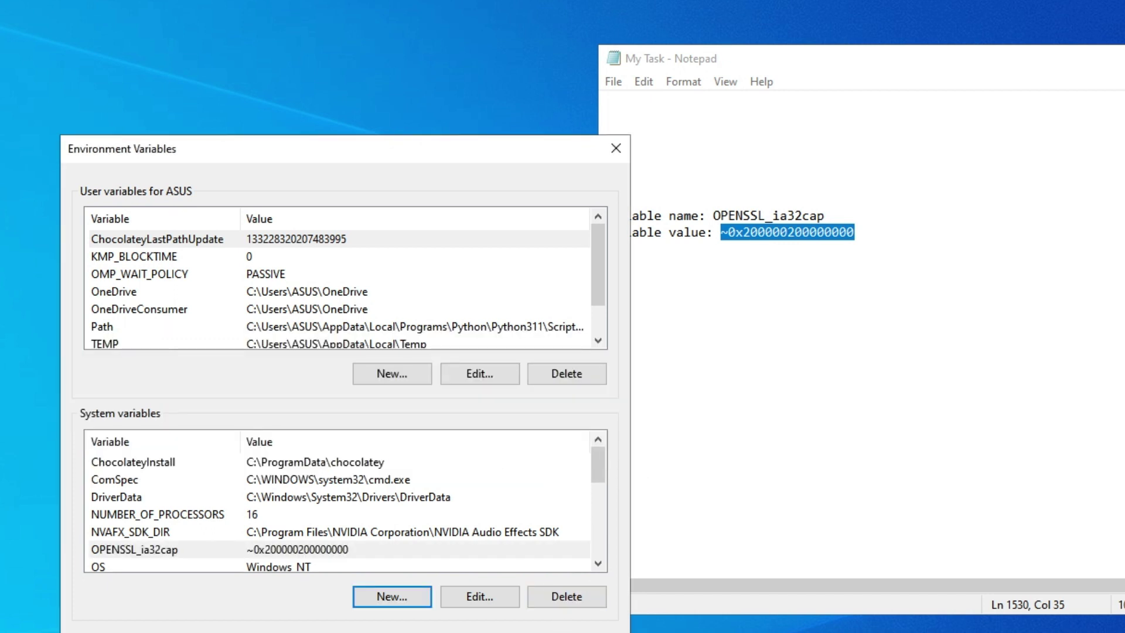
pyautogui.press('Return')
pyautogui.click(354, 587)
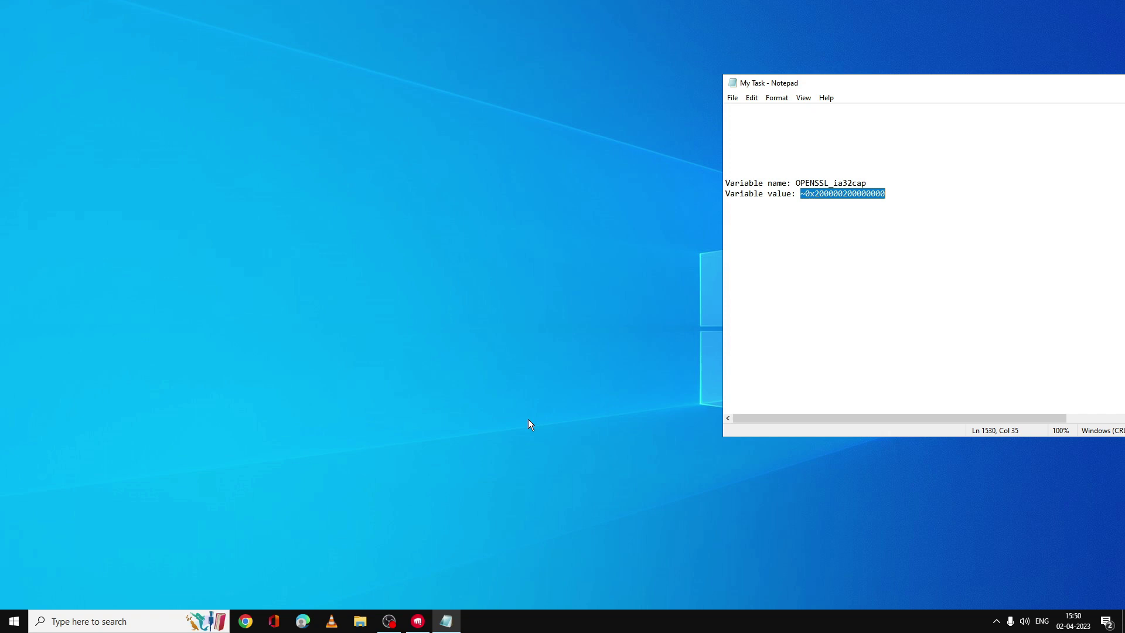
# Open Device Manager and select AMD Radeon(TM) Graphics under Display adapters
pyautogui.rightClick(13, 619)
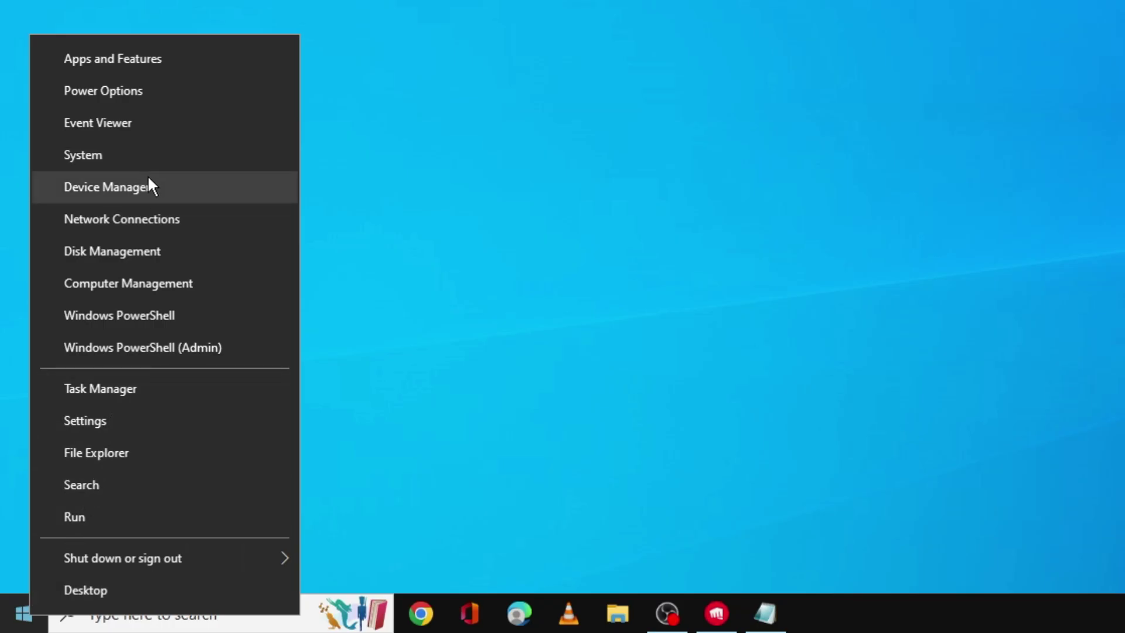
pyautogui.click(149, 182)
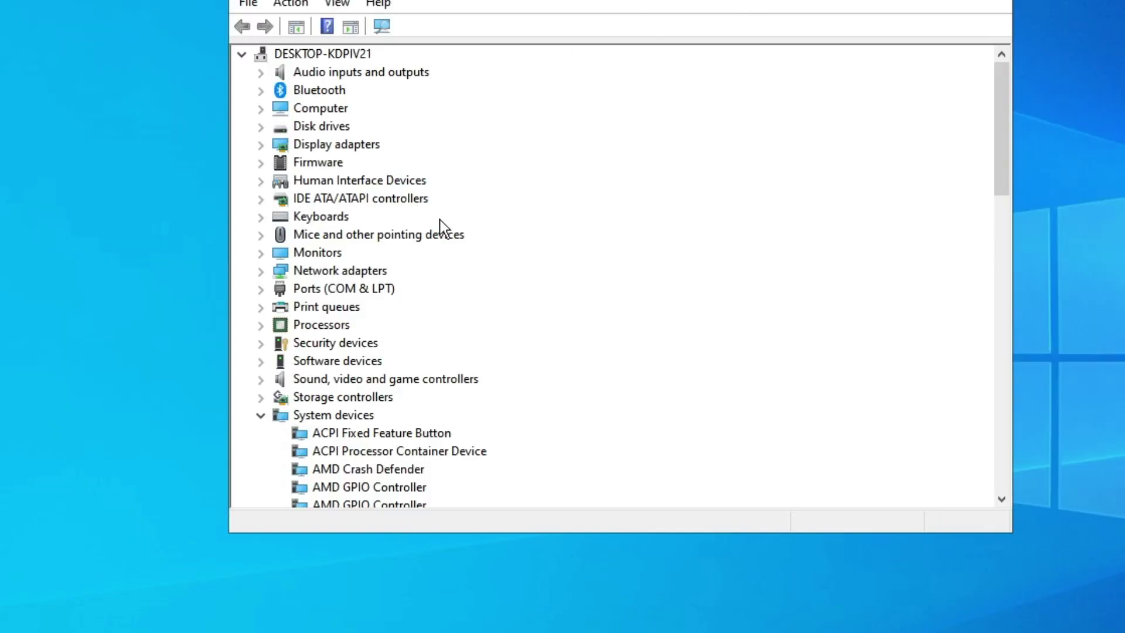
pyautogui.click(344, 144)
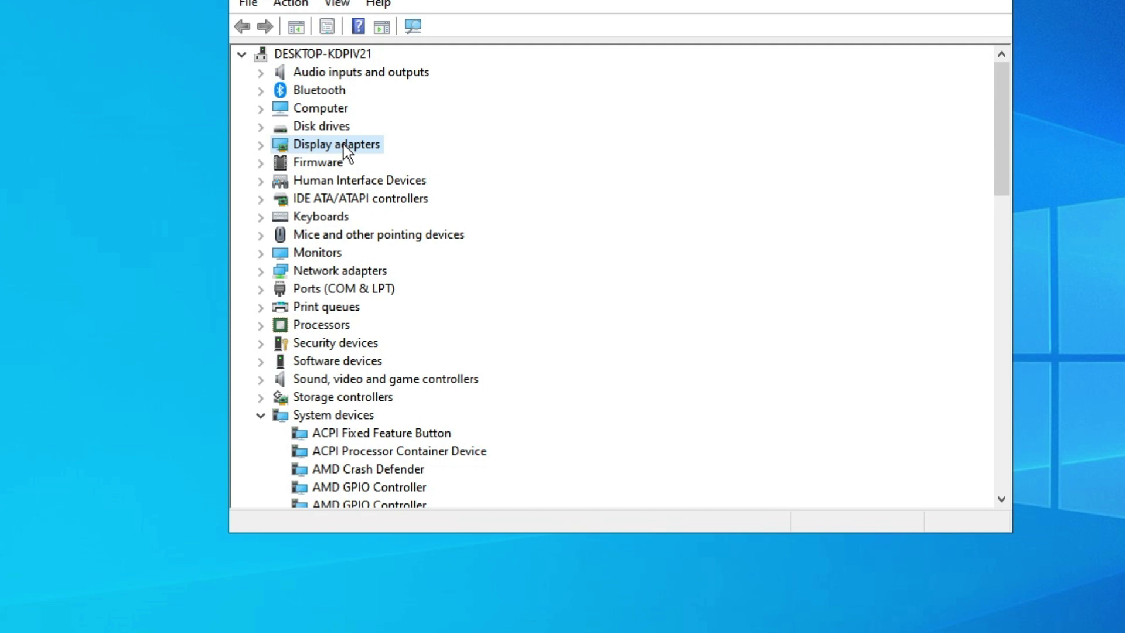
pyautogui.doubleClick(343, 144)
pyautogui.click(332, 163)
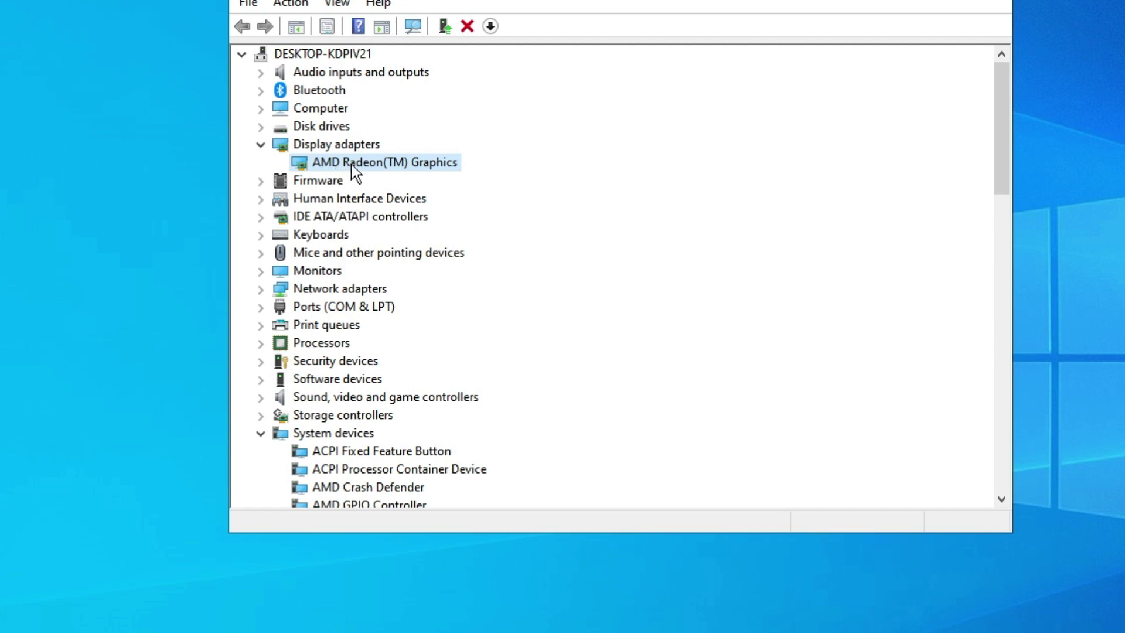
# Update the AMD Radeon(TM) Graphics driver by searching automatically for drivers
pyautogui.rightClick(355, 165)
pyautogui.click(419, 177)
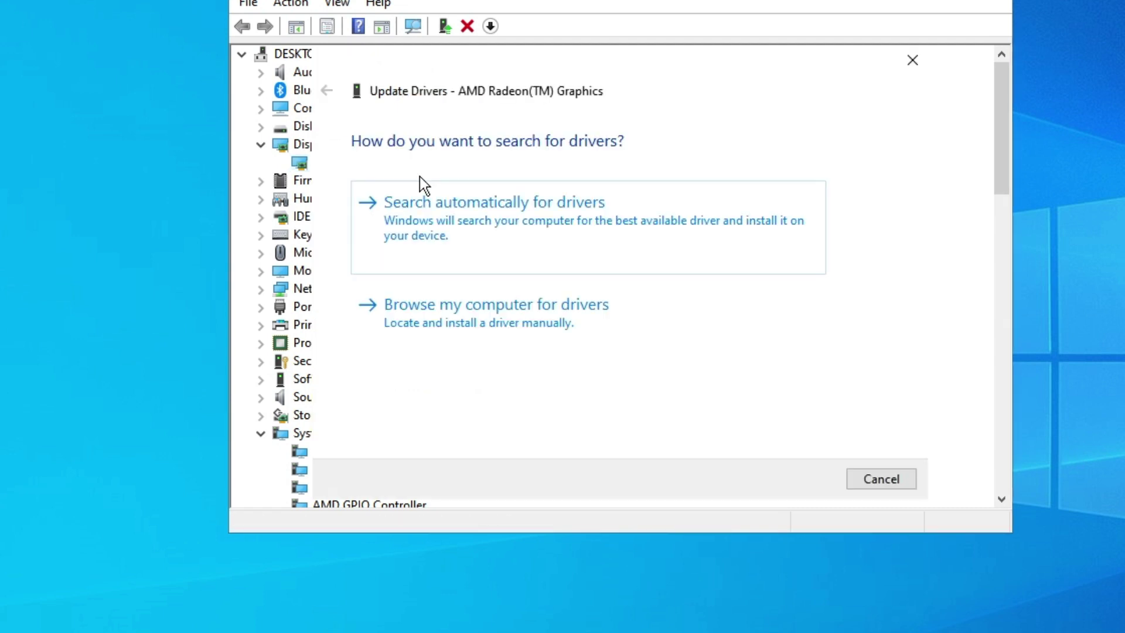
pyautogui.click(460, 215)
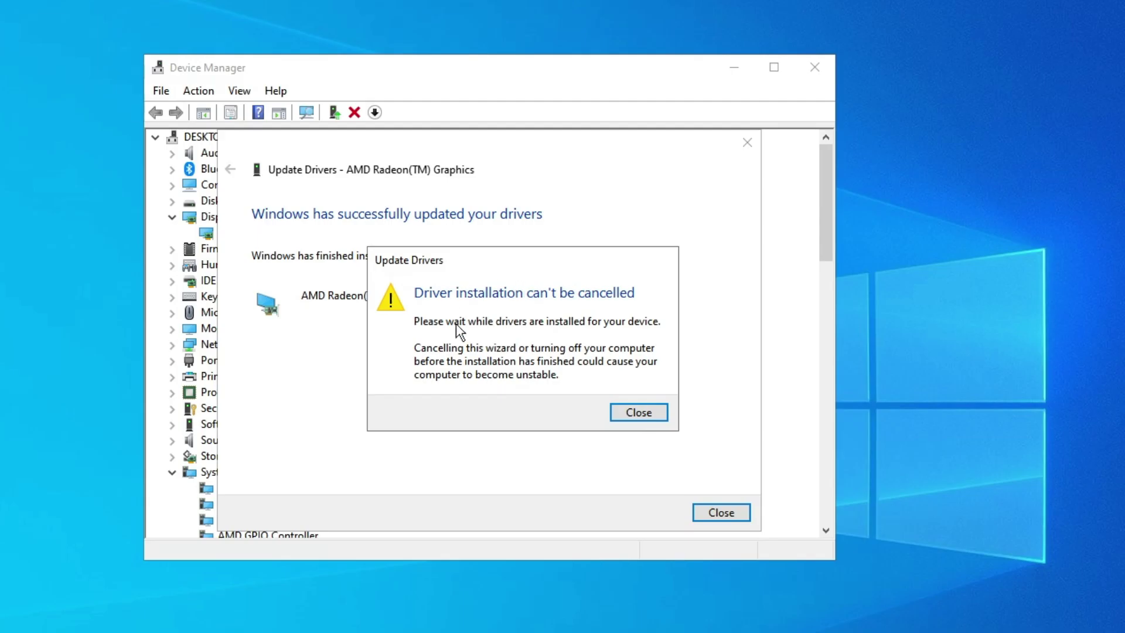
pyautogui.click(638, 417)
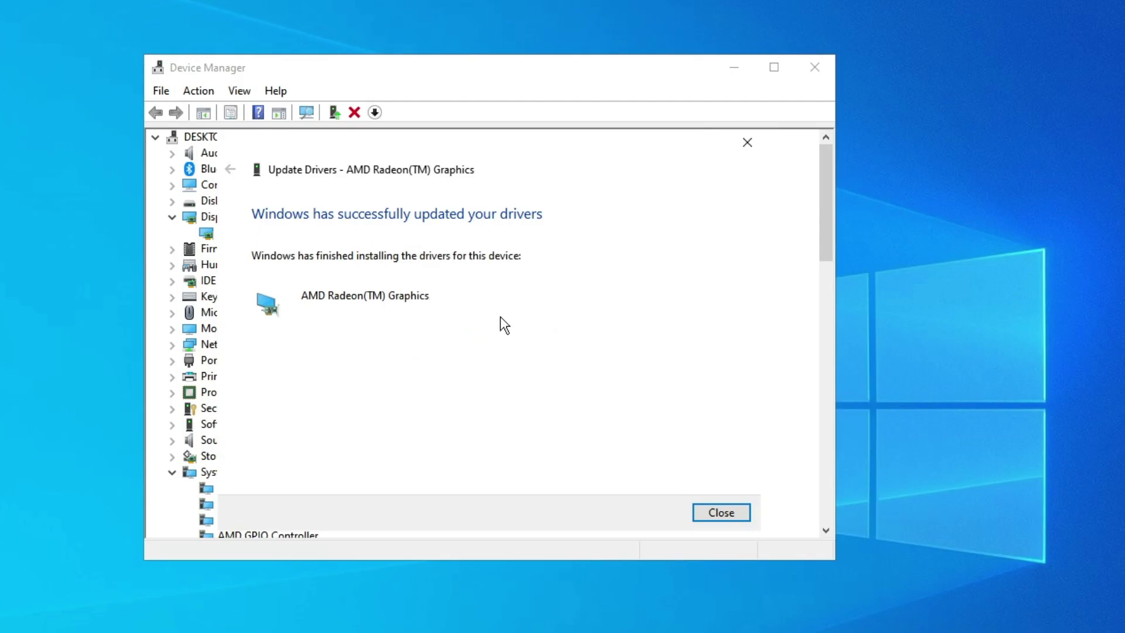